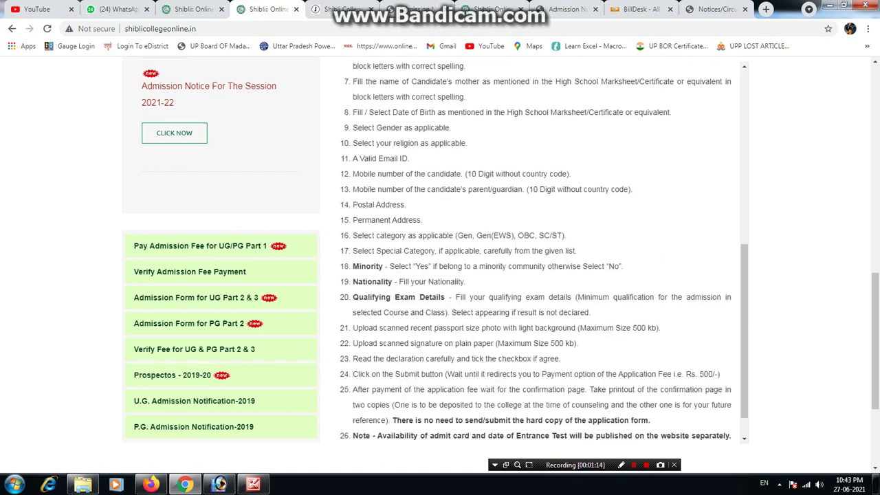
Open StudentRegistrationform.php from the link on the admission instructions page.
click(221, 210)
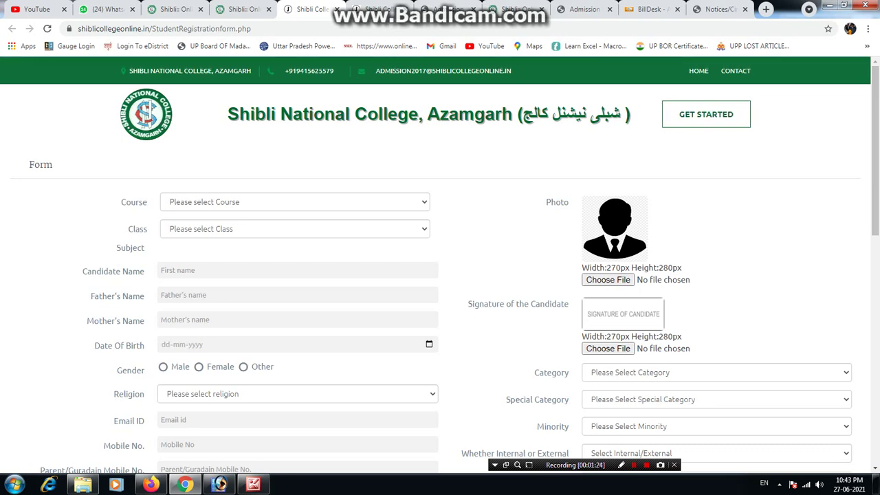
Browse the Class lists offered for UG Course, then for PG Course.
click(294, 202)
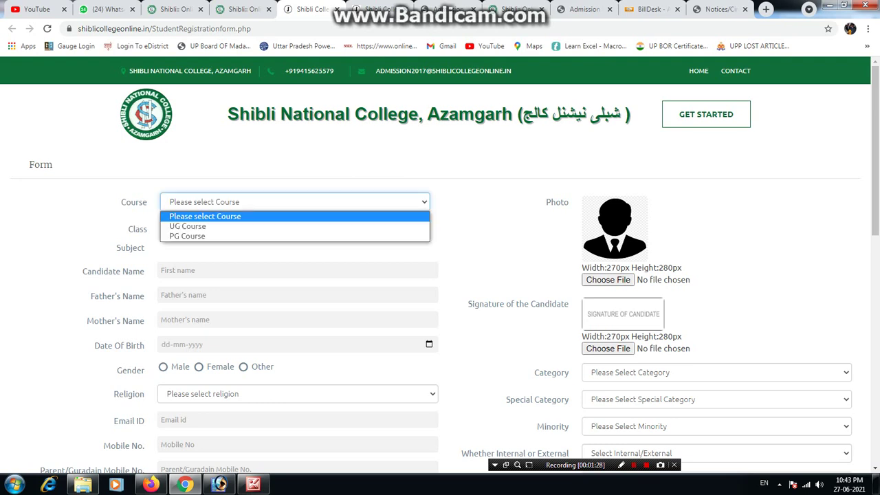
click(187, 225)
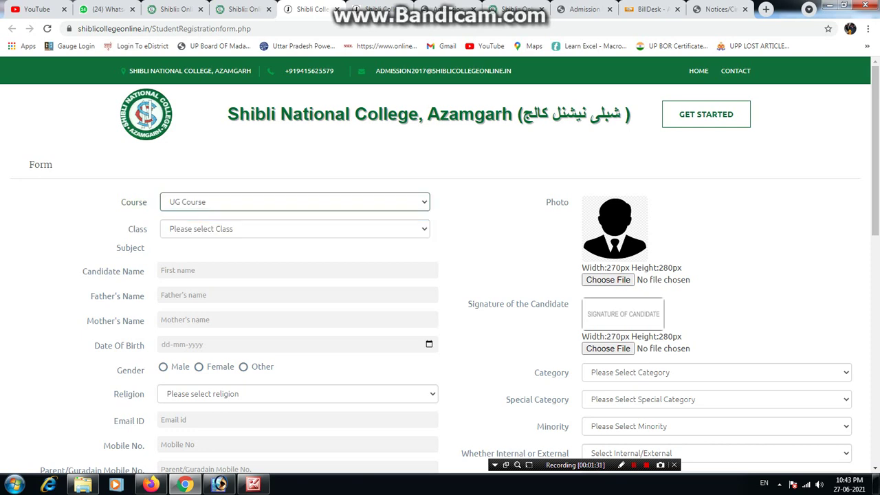
click(295, 228)
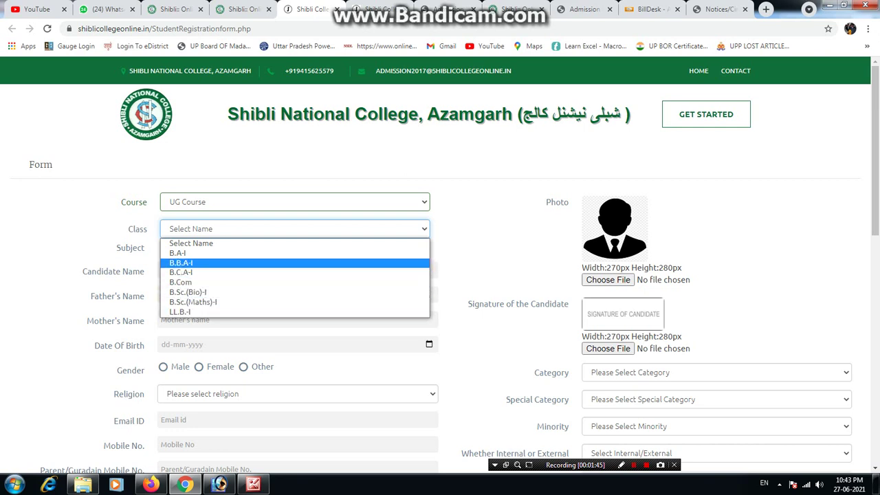
click(294, 201)
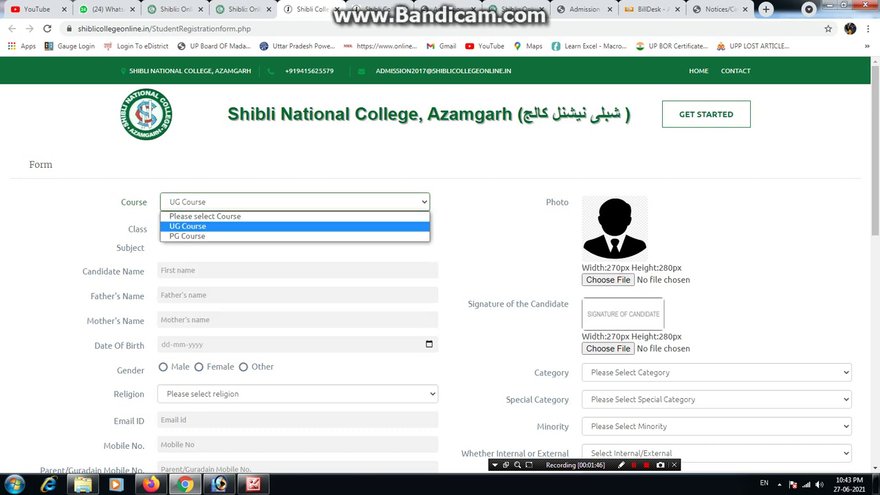
click(186, 236)
click(185, 229)
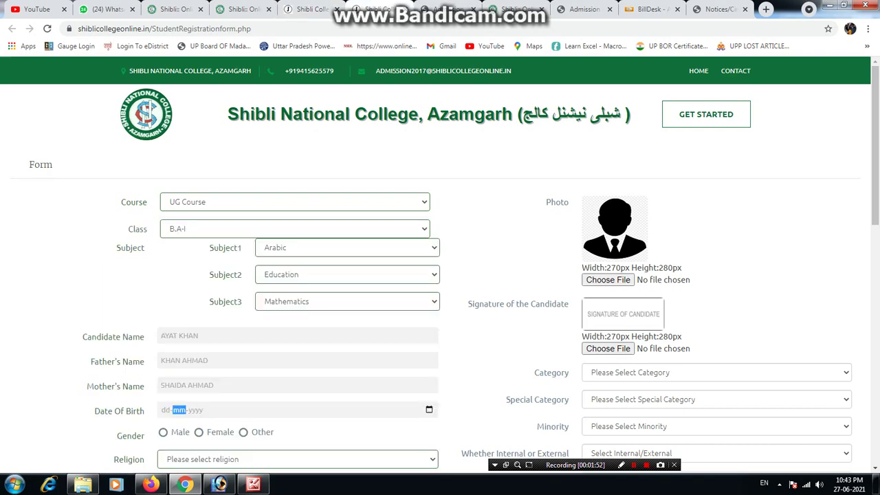
key(ctrl+Tab)
scroll(434, 274, up, 20)
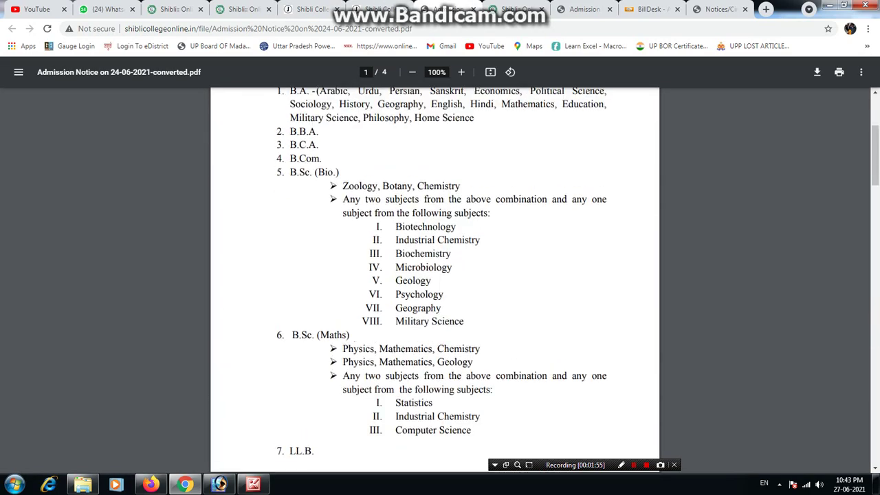
scroll(435, 275, down, 8)
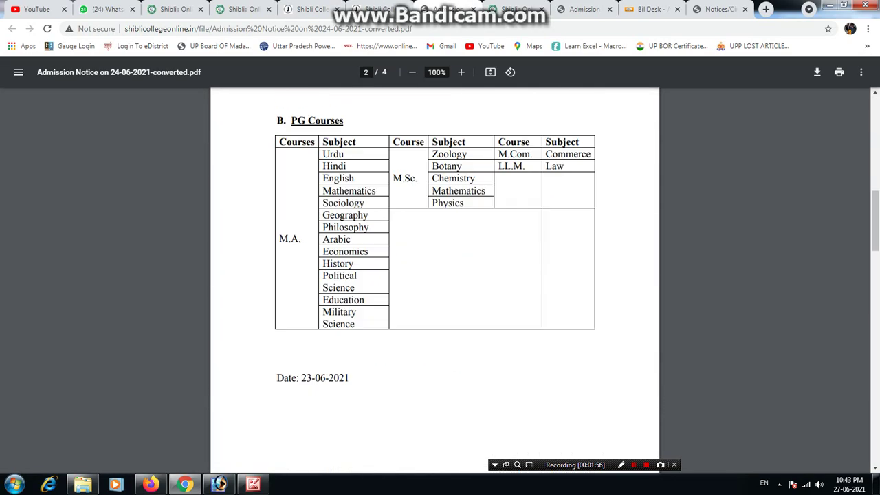
scroll(435, 274, up, 4)
scroll(435, 275, up, 4)
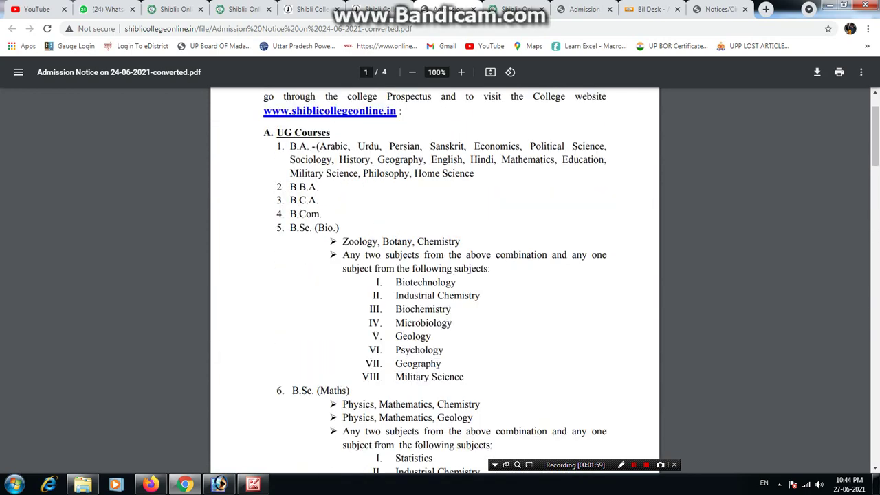
scroll(435, 275, down, 7)
scroll(434, 275, down, 18)
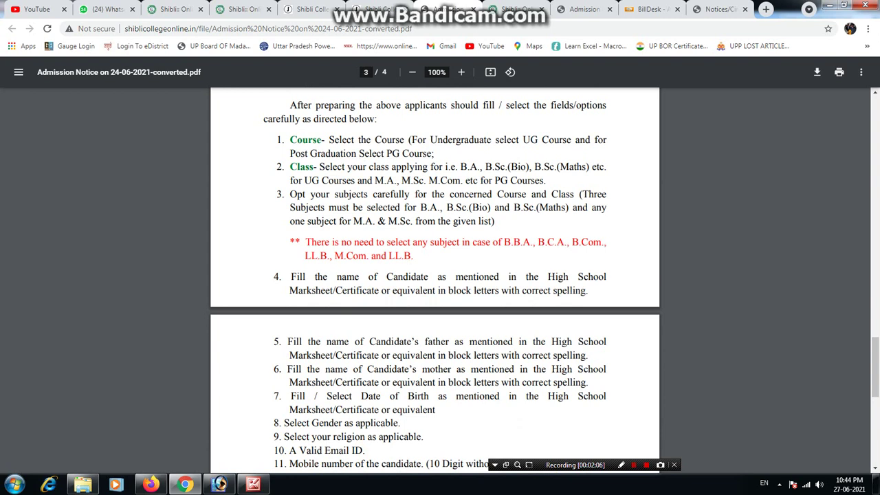
Back on the form, try class LL.M.-I, then switch to UG Course and reset the class to Select Name.
click(244, 9)
click(698, 335)
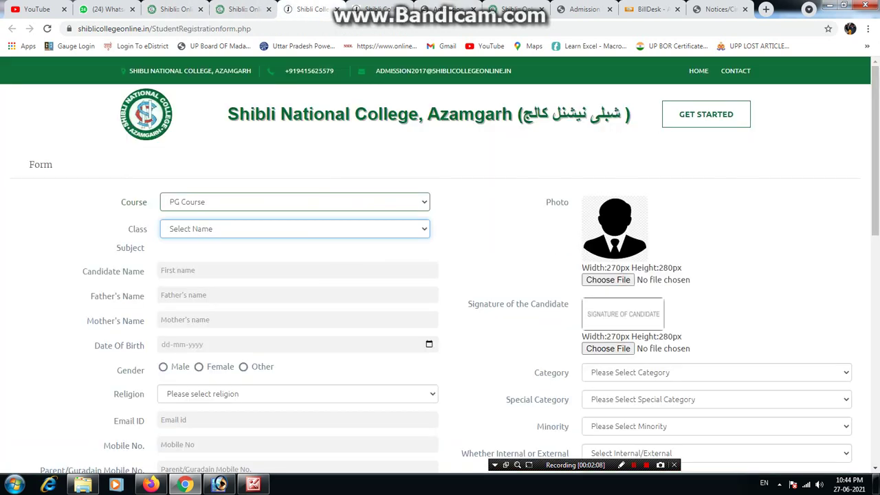
click(294, 228)
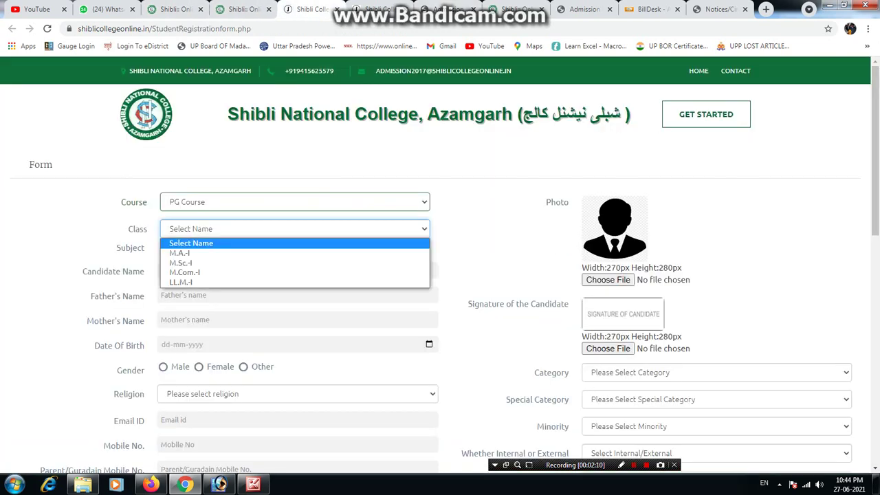
click(294, 281)
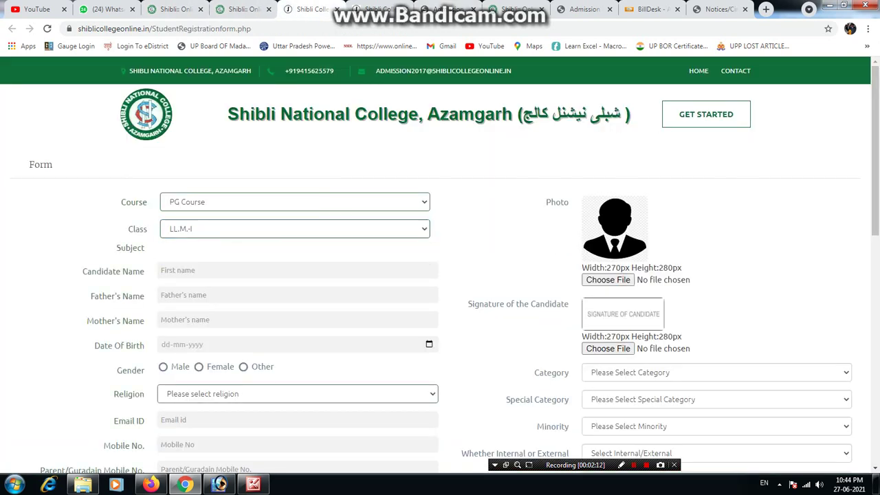
click(294, 201)
click(294, 201)
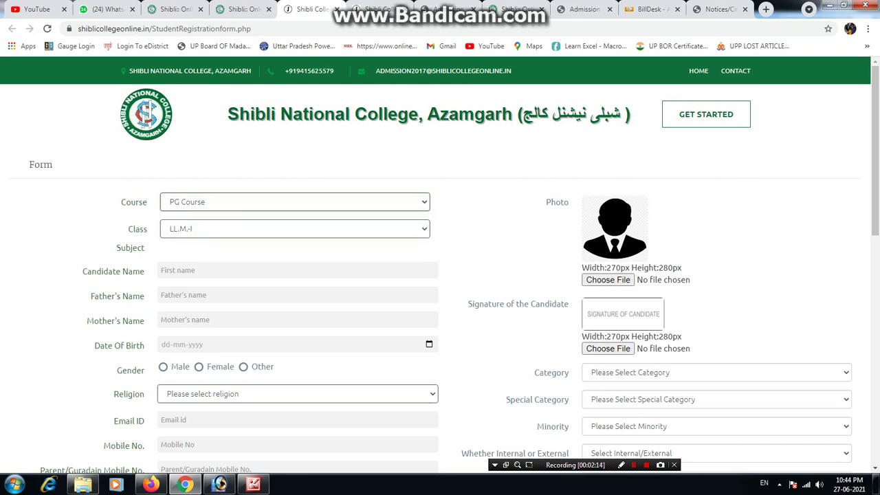
click(294, 201)
click(294, 225)
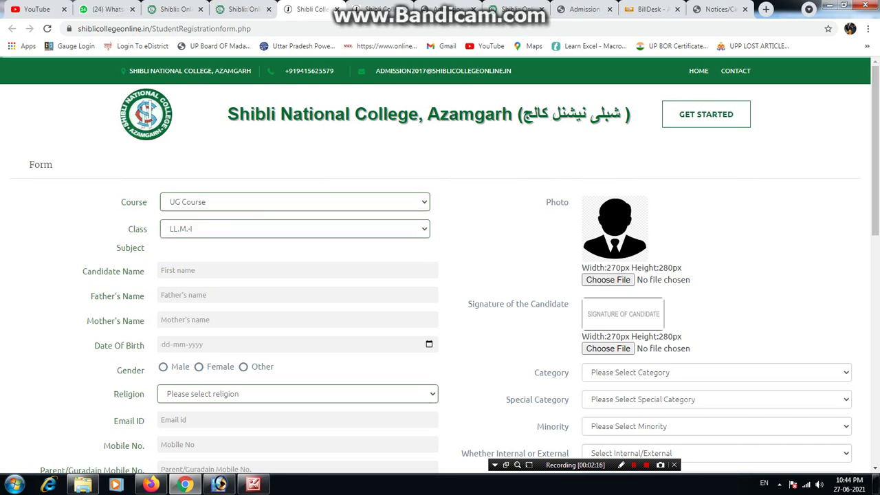
click(294, 229)
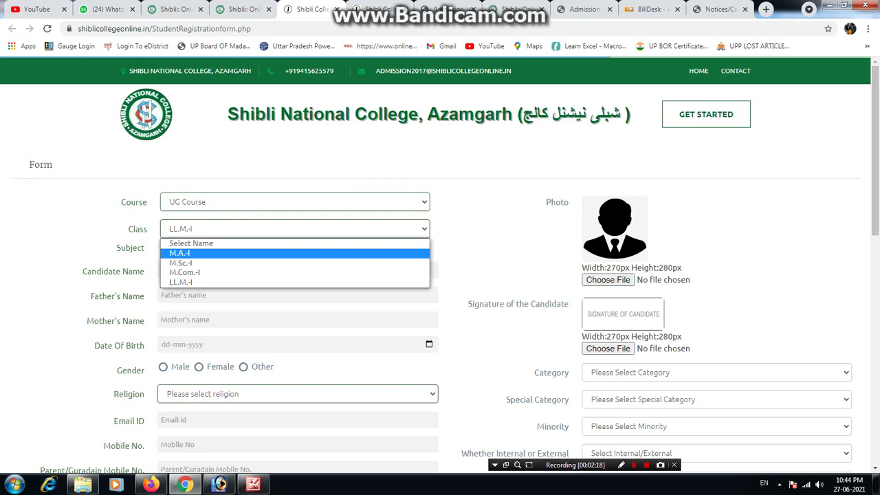
key(Escape)
click(294, 228)
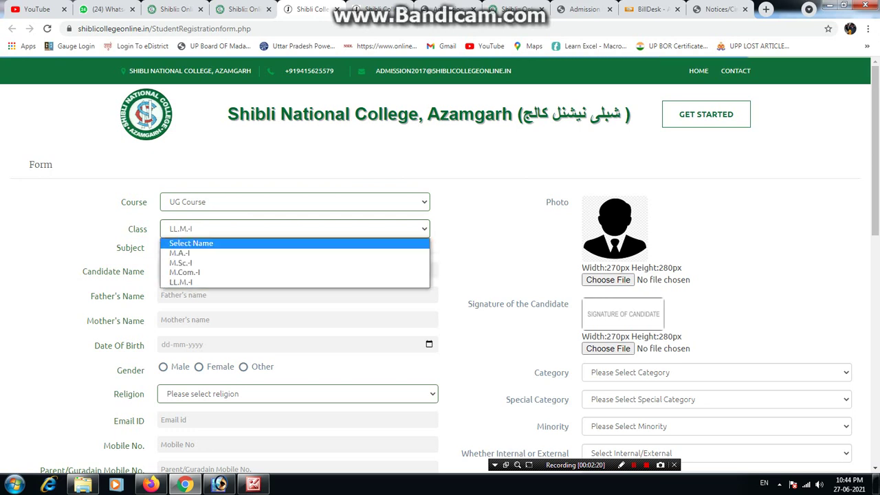
click(294, 240)
Try UG Course with class M.A.-I, then switch the course back to PG Course.
click(294, 202)
click(294, 225)
click(294, 228)
key(Down)
key(Return)
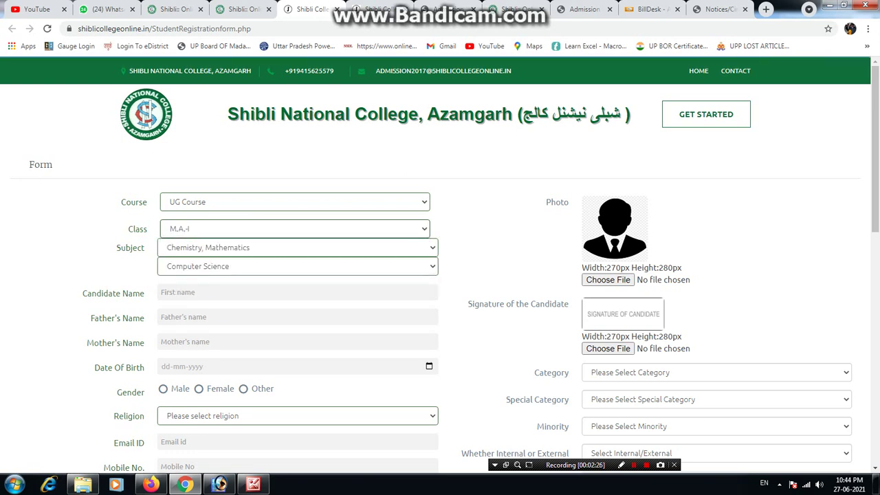
click(347, 247)
click(294, 202)
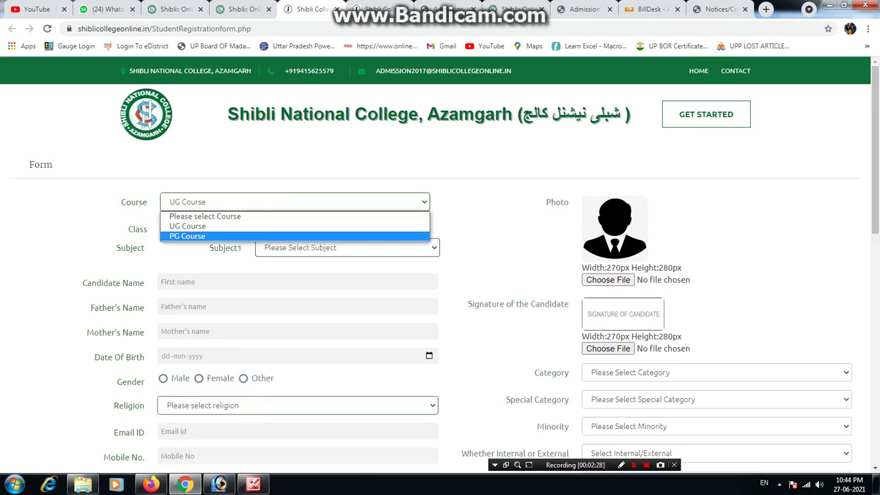
key(Return)
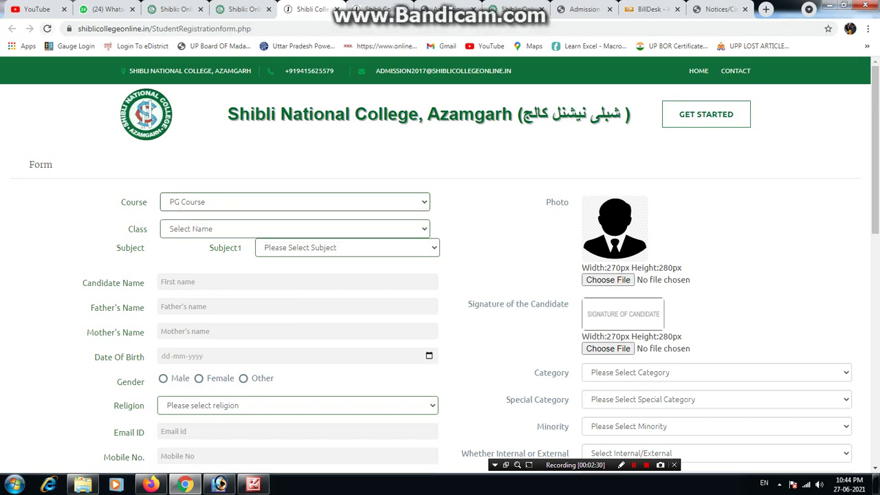
Reload the form and choose UG Course with class B.A-I.
click(47, 28)
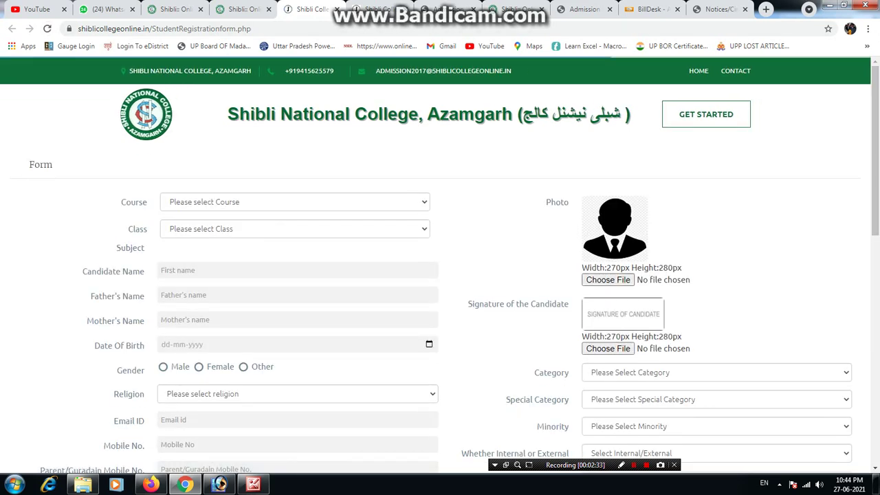
click(294, 201)
key(Return)
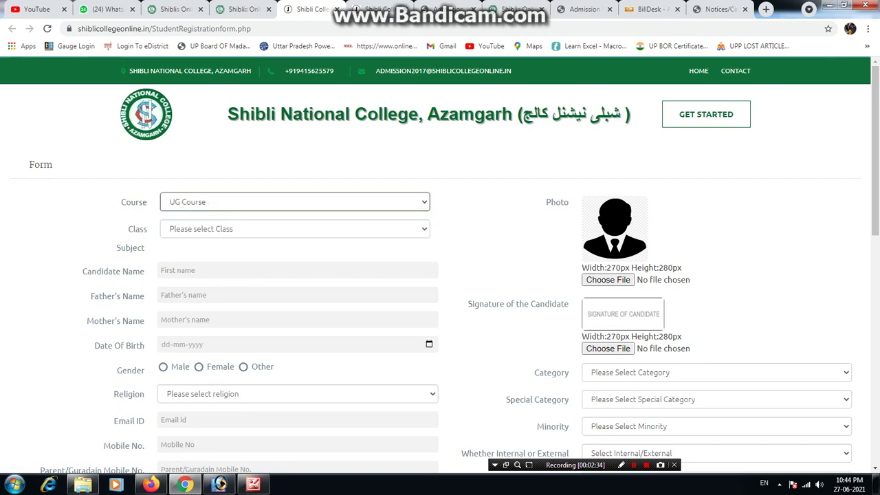
key(Tab)
key(alt+Down)
key(Down)
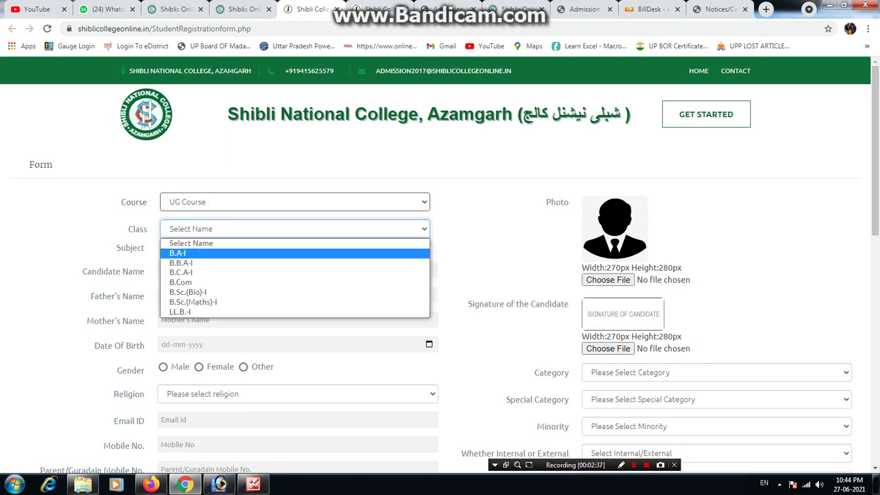
key(Return)
Select Arabic, Economics and Home Science as Subjects 1, 2 and 3.
key(Tab)
key(alt+Down)
key(Down)
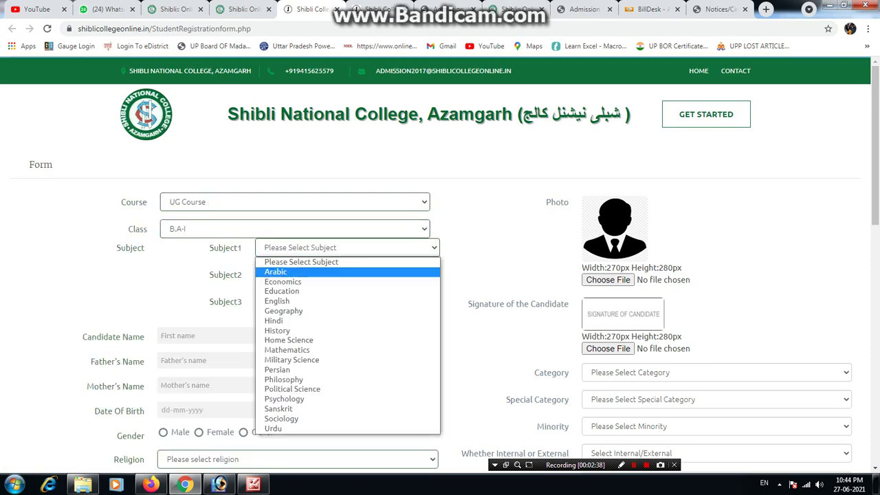
key(Return)
key(Tab)
key(alt+Down)
key(Down)
key(Down)
key(Return)
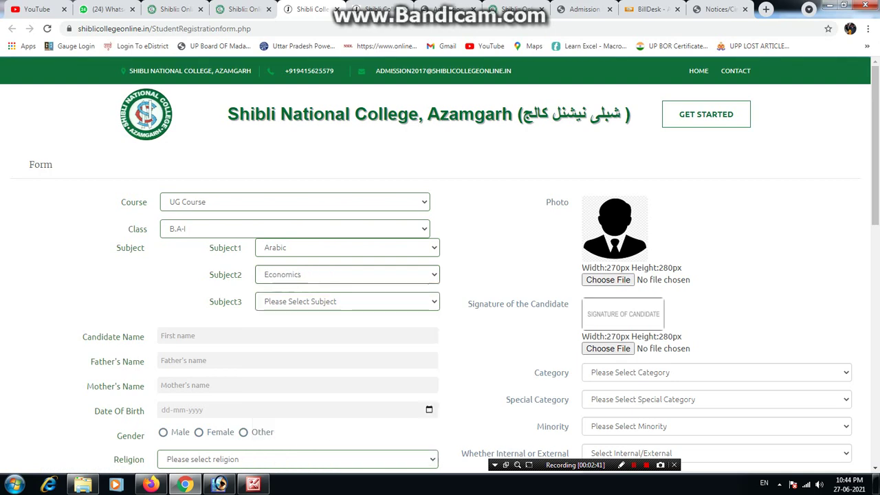
key(Tab)
key(alt+Down)
key(h)
key(o)
key(Return)
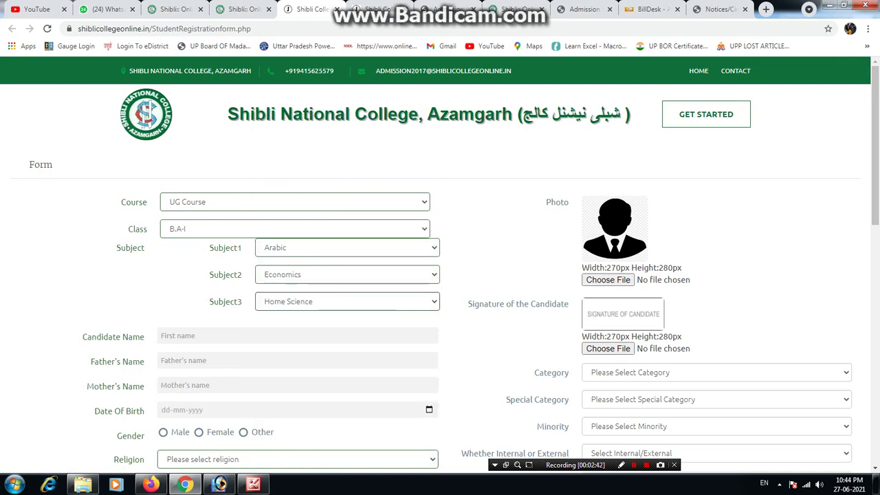
Enter the candidate's, father's and mother's names.
scroll(440, 263, down, 2)
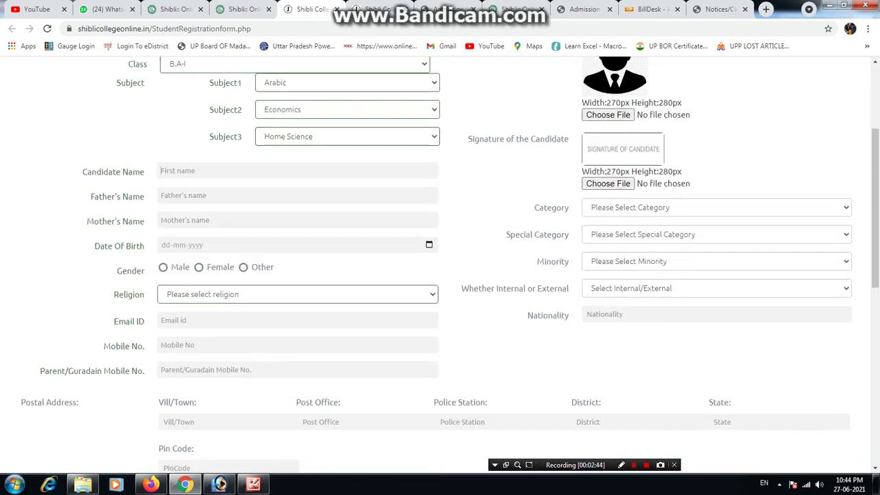
key(Tab)
key(Tab)
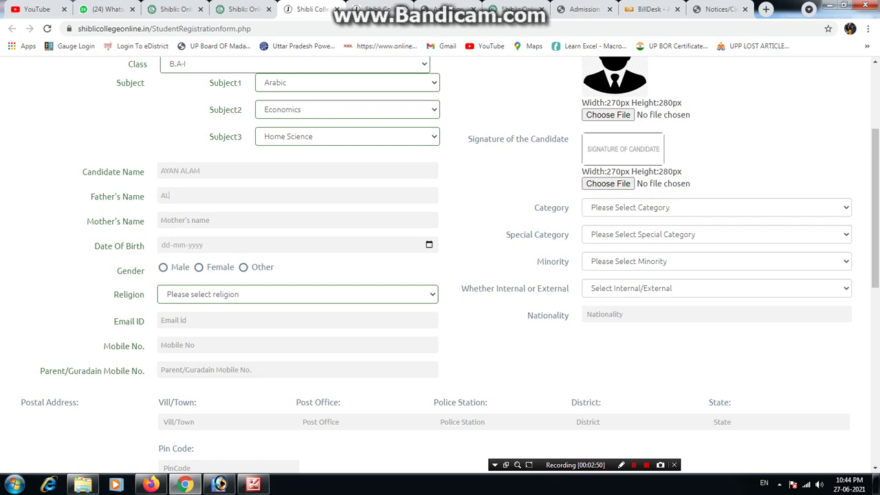
key(Tab)
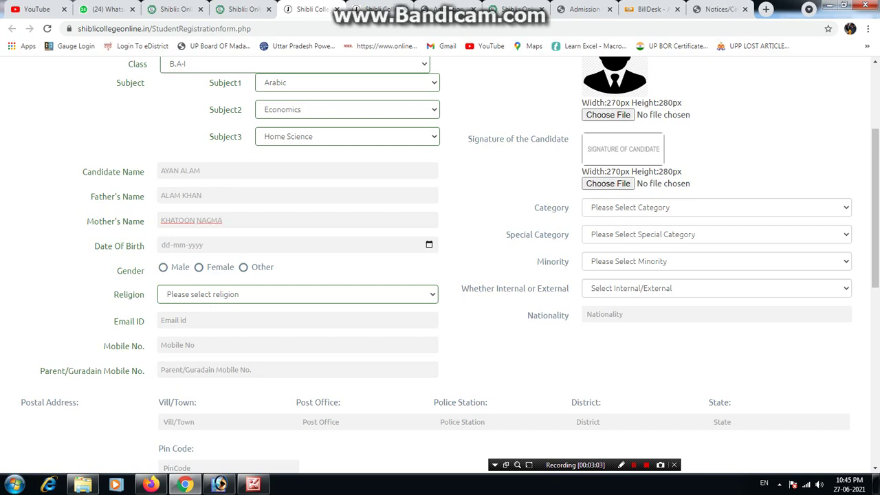
key(Tab)
key(Tab)
key(alt+Down)
key(Down)
key(Down)
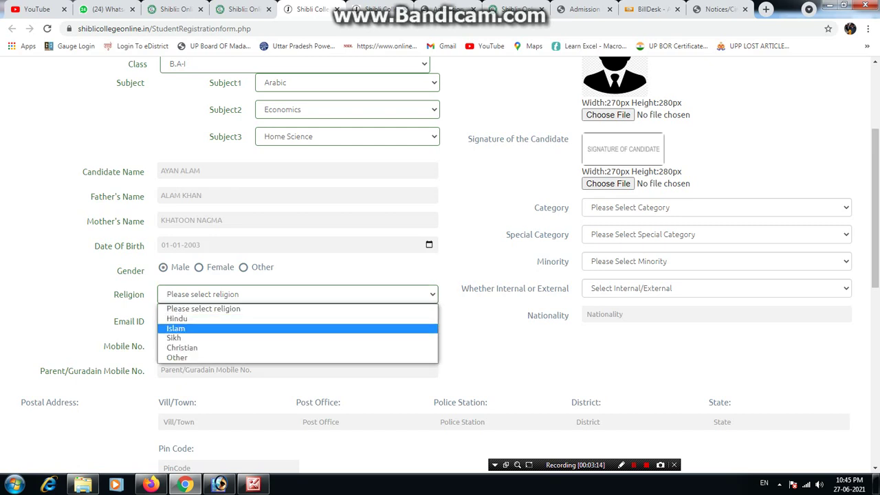
key(Return)
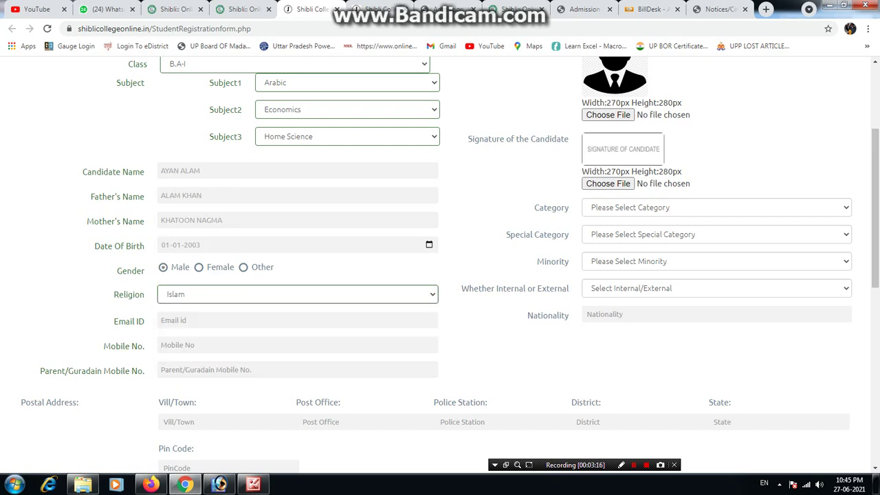
Fill in the e-mail address, the candidate's mobile number and the parent's mobile number.
key(Tab)
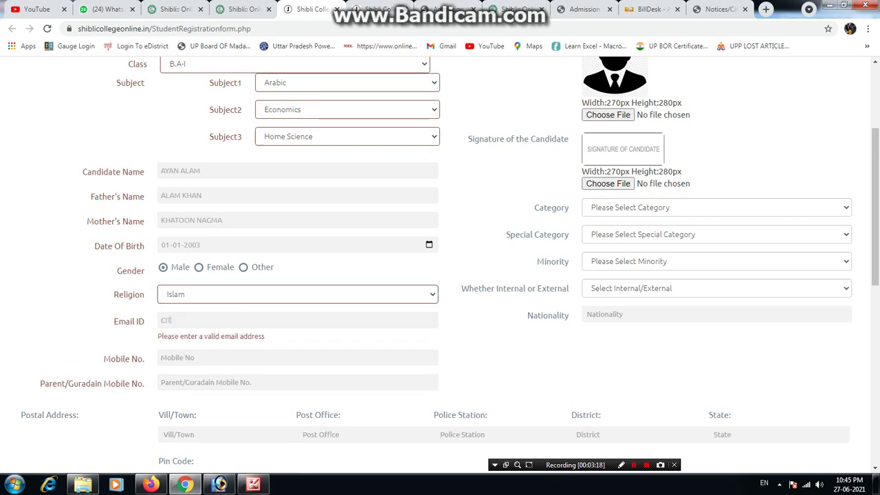
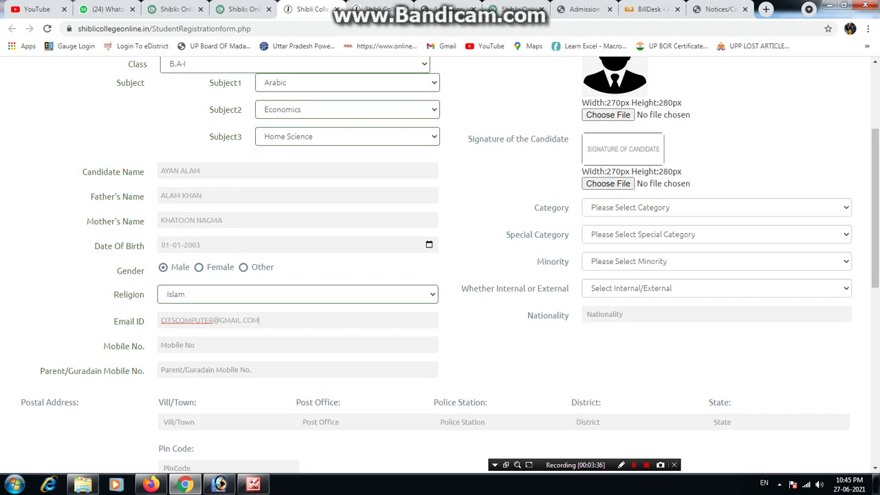
click(161, 345)
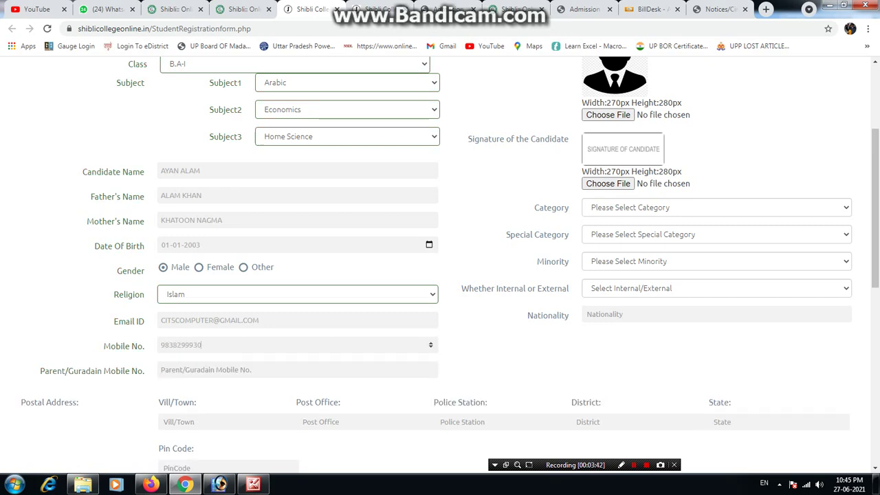
click(161, 370)
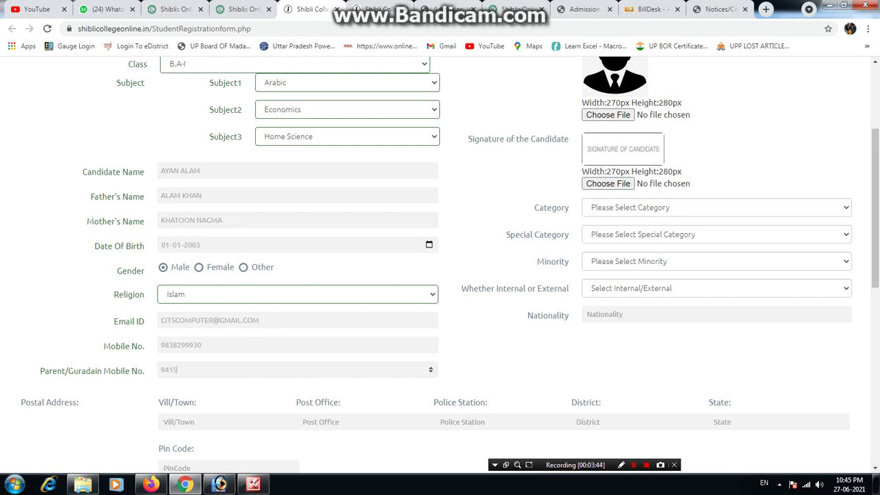
scroll(440, 261, down, 3)
click(178, 257)
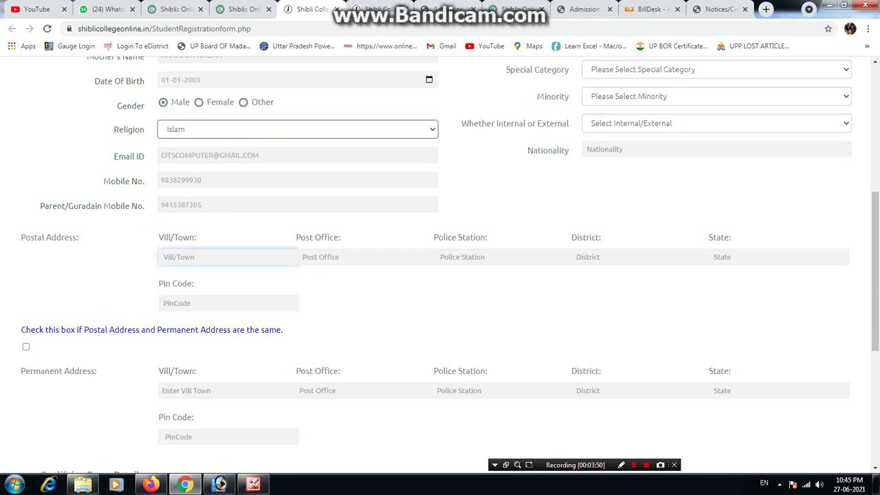
scroll(440, 261, up, 4)
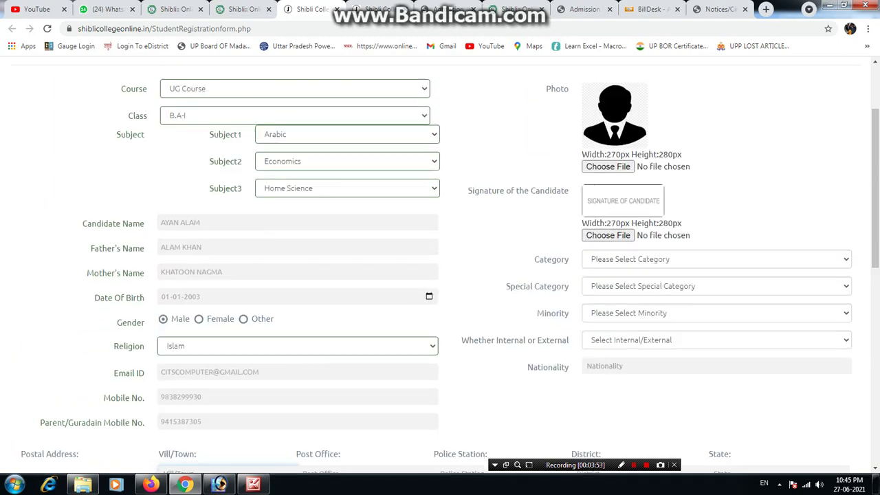
scroll(440, 261, down, 3)
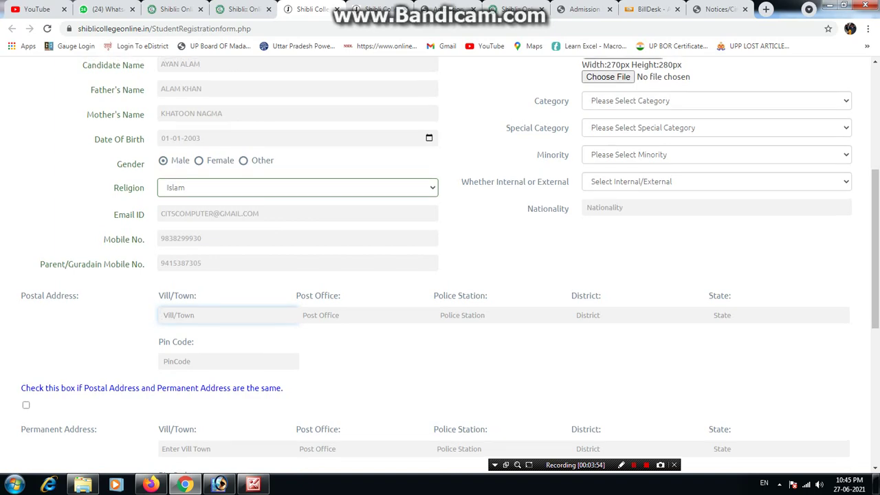
scroll(440, 261, up, 4)
scroll(440, 261, down, 4)
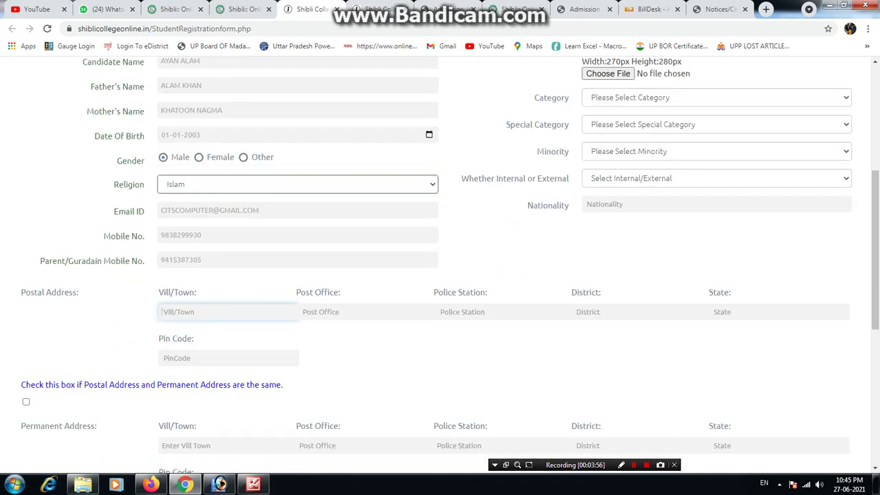
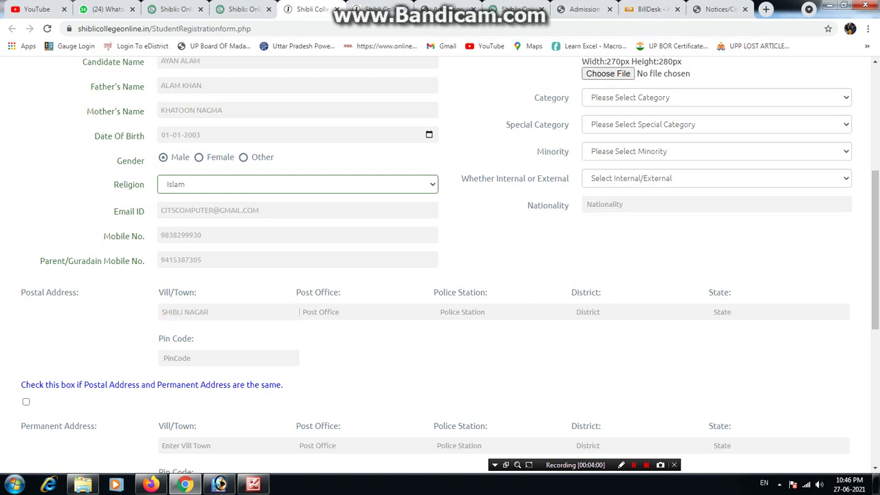
click(320, 311)
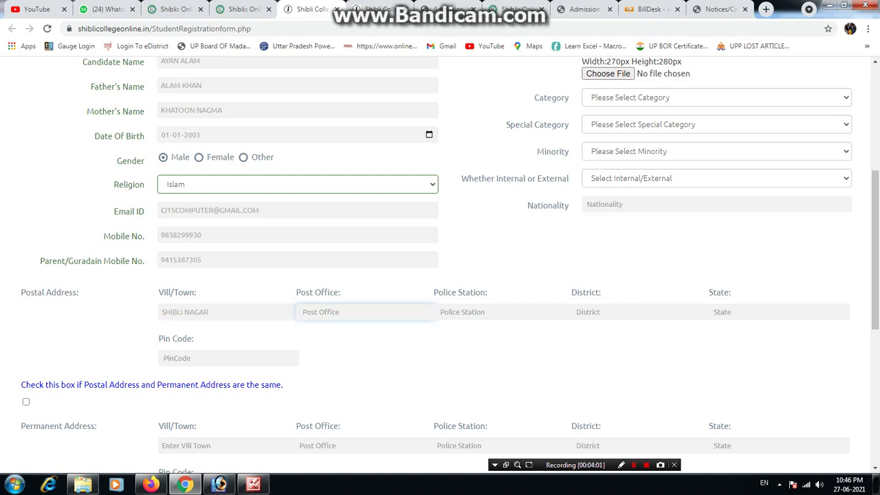
click(468, 311)
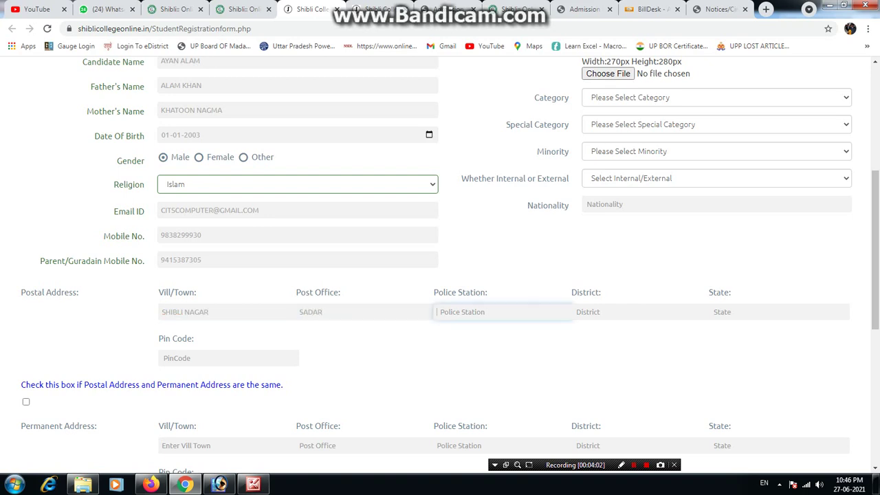
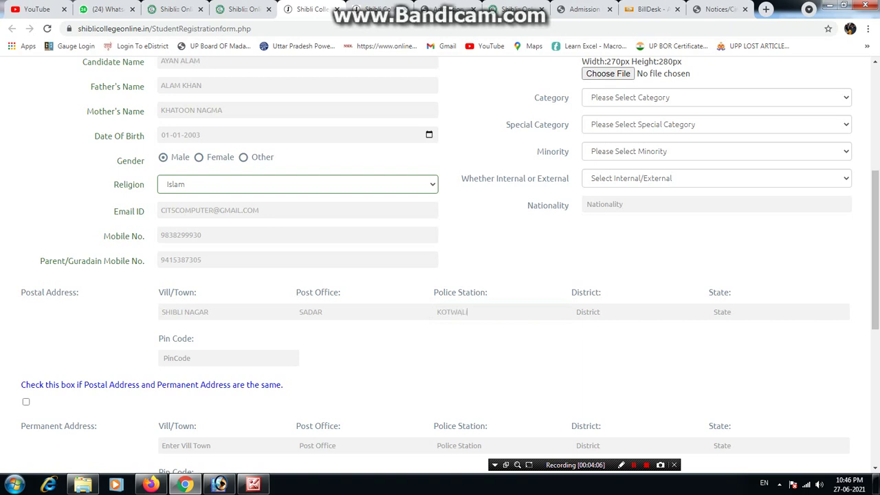
Add the postal district, state and pin code, then mark the permanent address as same as postal.
key(Tab)
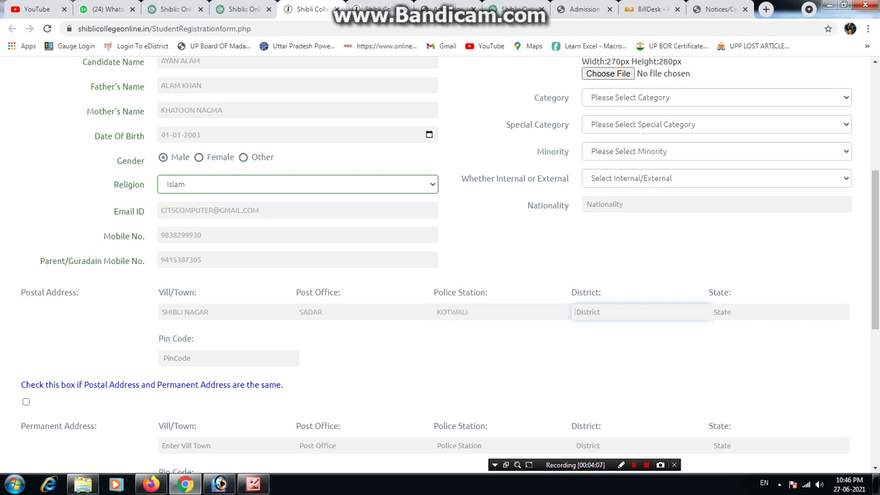
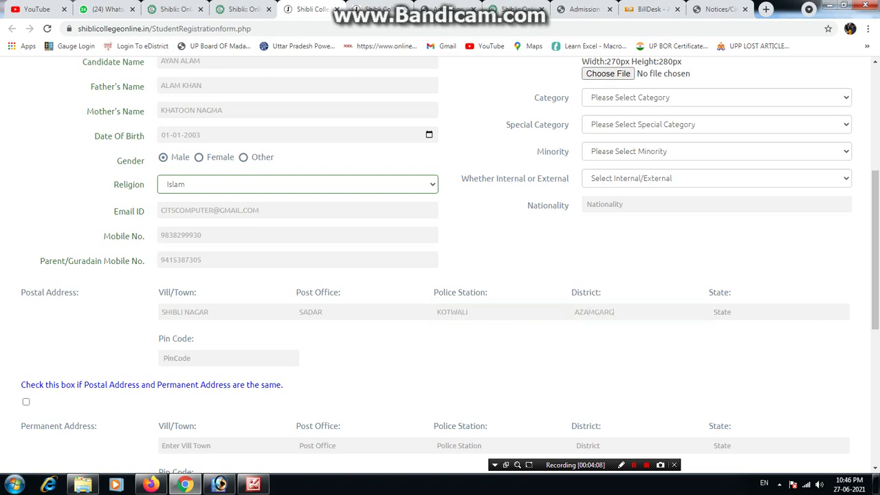
text(H)
key(Tab)
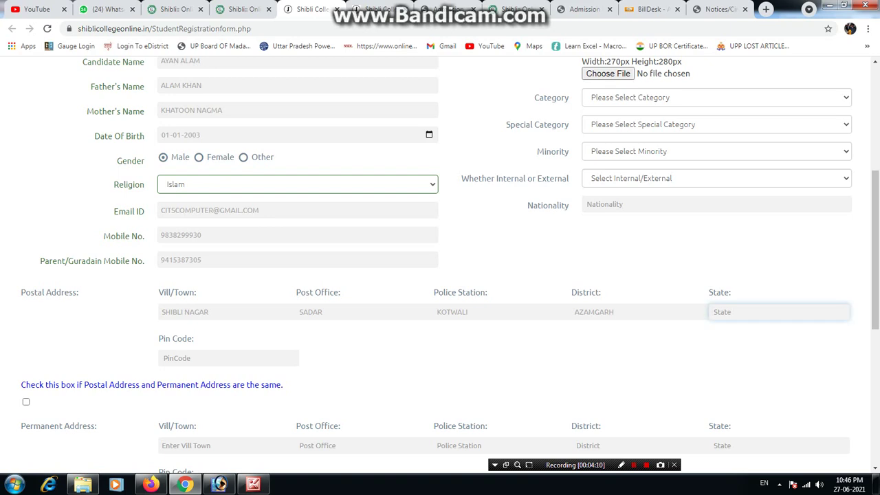
text(UP)
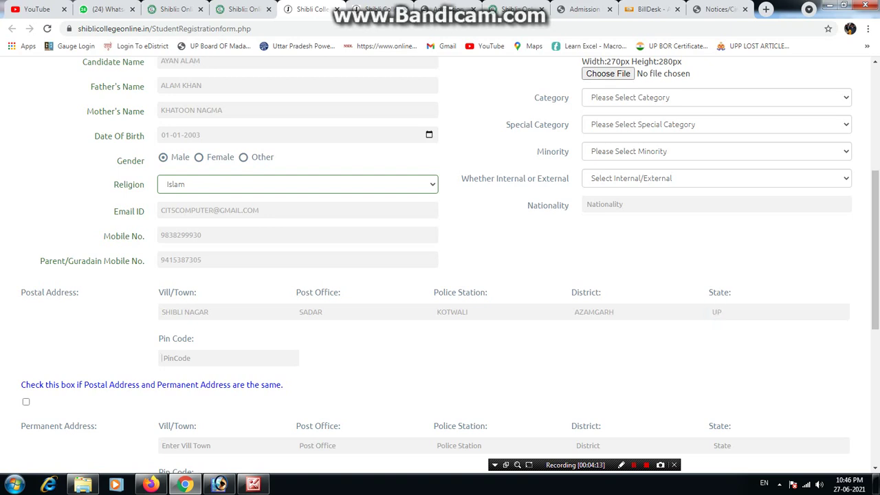
click(427, 271)
click(25, 401)
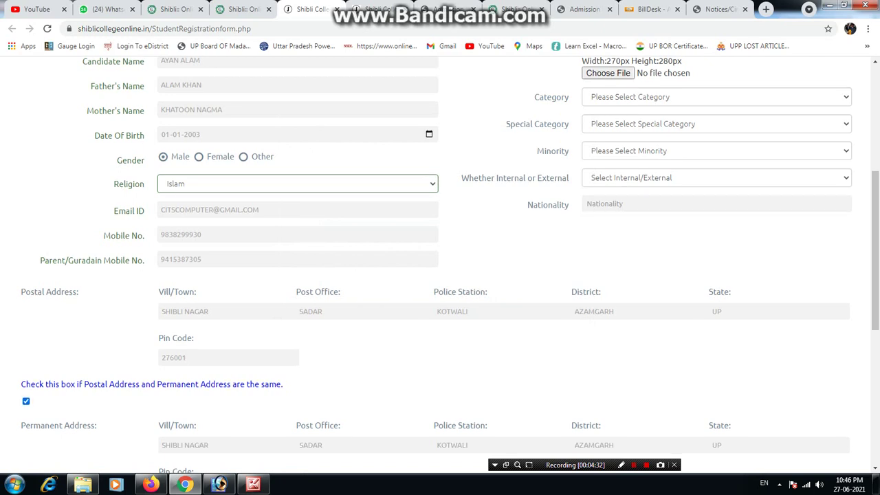
Set the qualifying exam name to 12 with status Appearing.
scroll(440, 275, down, 4)
click(39, 302)
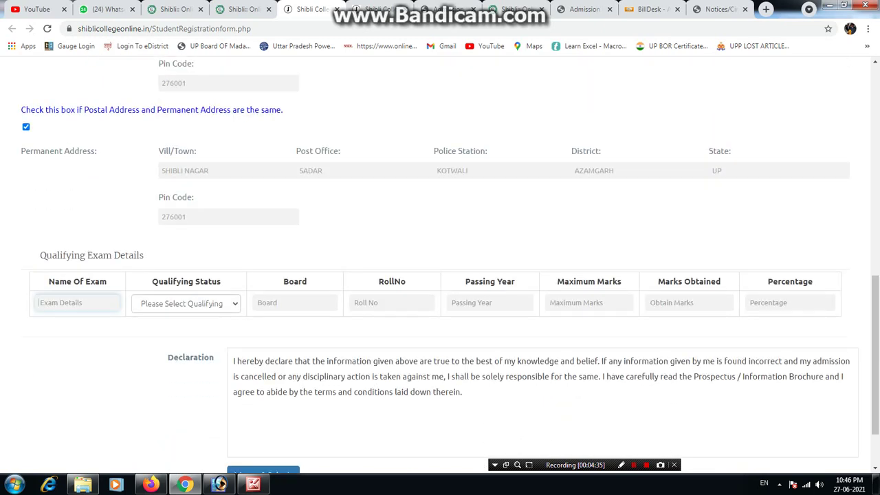
text(12)
key(Tab)
key(alt+Down)
key(Down)
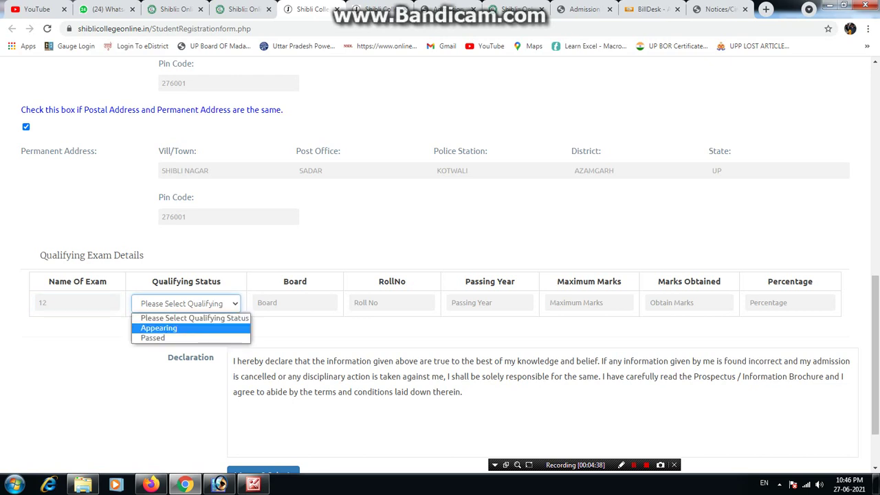
key(Return)
Enter MADARASA BOARD as the qualifying exam board.
key(Tab)
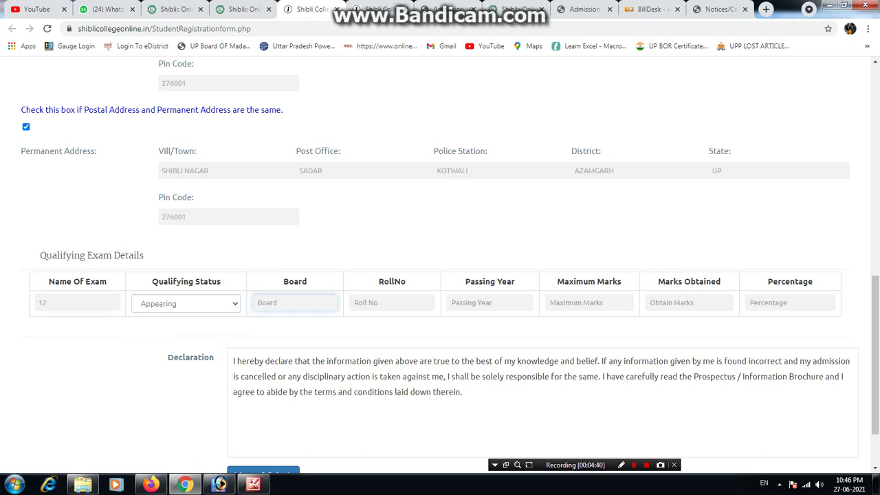
text(UP BOD)
key(BackSpace)
key(BackSpace)
text(OARD ALLA)
key(BackSpace)
key(BackSpace)
key(BackSpace)
key(BackSpace)
key(BackSpace)
key(BackSpace)
key(BackSpace)
key(BackSpace)
key(BackSpace)
key(BackSpace)
key(BackSpace)
key(BackSpace)
key(BackSpace)
text(C)
key(BackSpace)
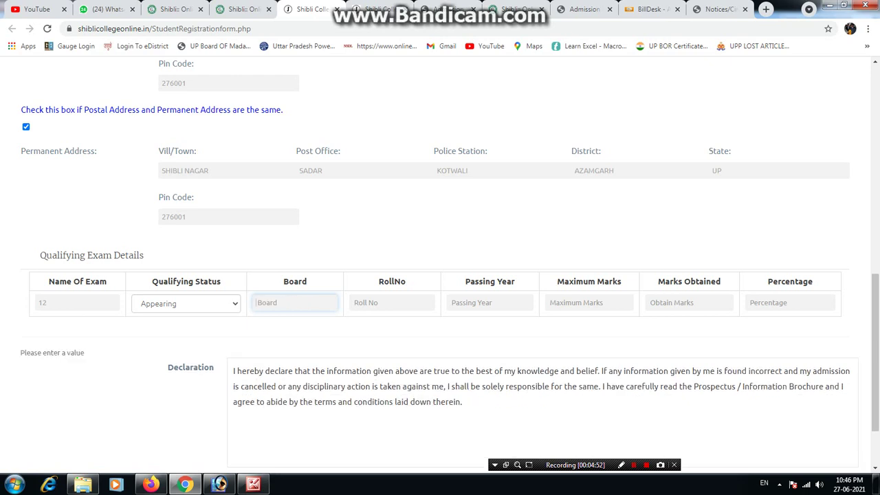
text(U)
key(BackSpace)
text(U)
key(BackSpace)
text(MADARASA BOARD)
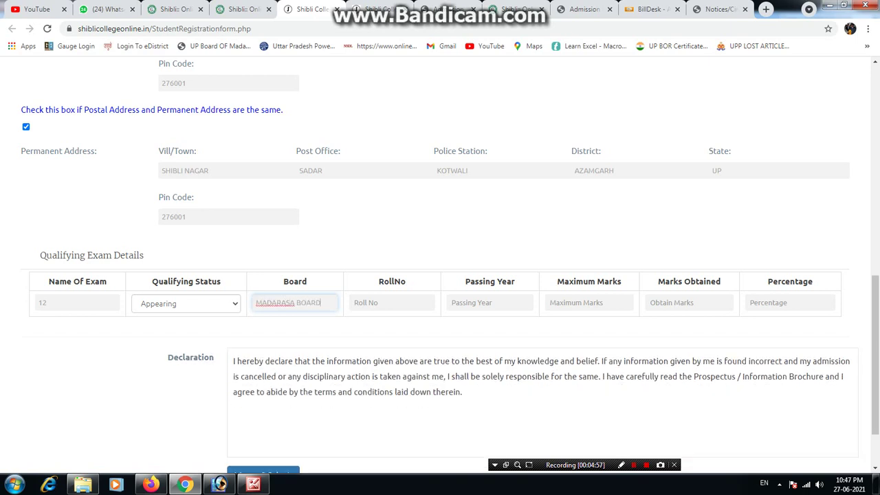
Enter the exam roll number and passing year 2021.
key(Tab)
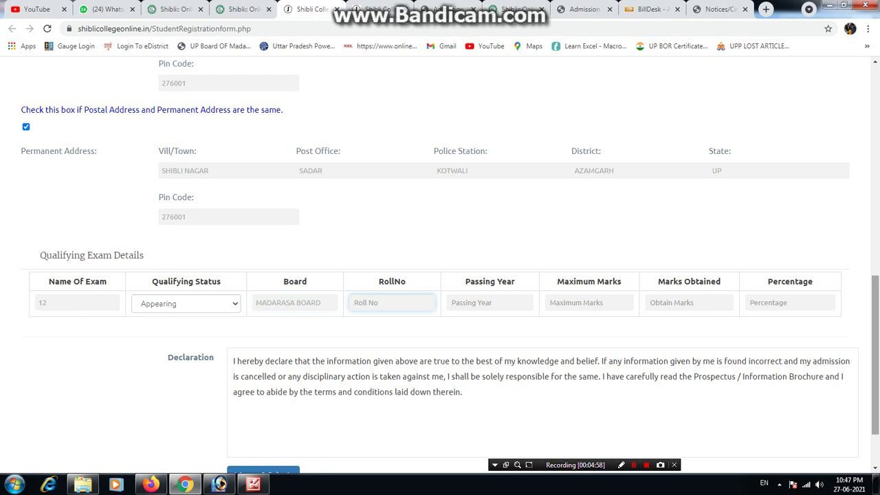
key(Tab)
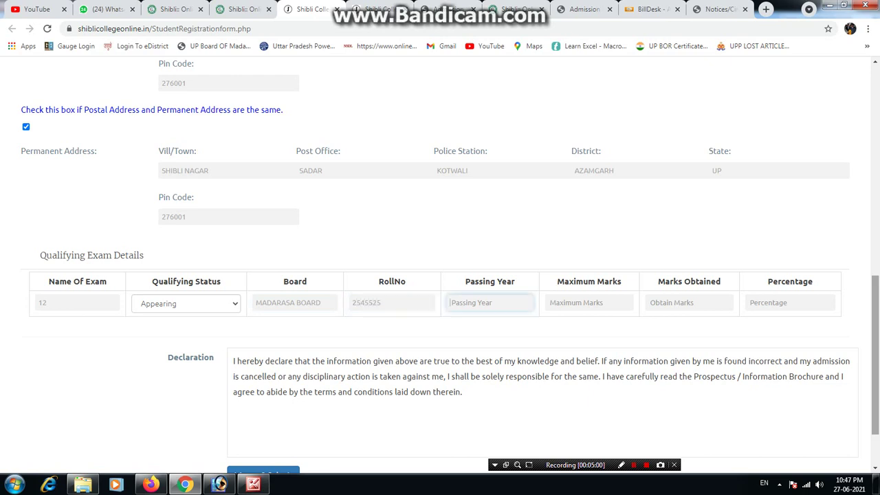
text(20)
text(21)
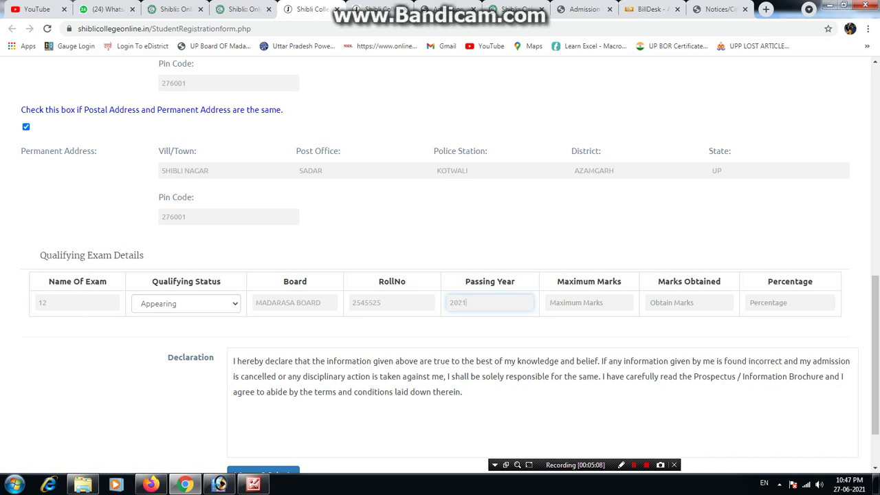
scroll(440, 263, up, 8)
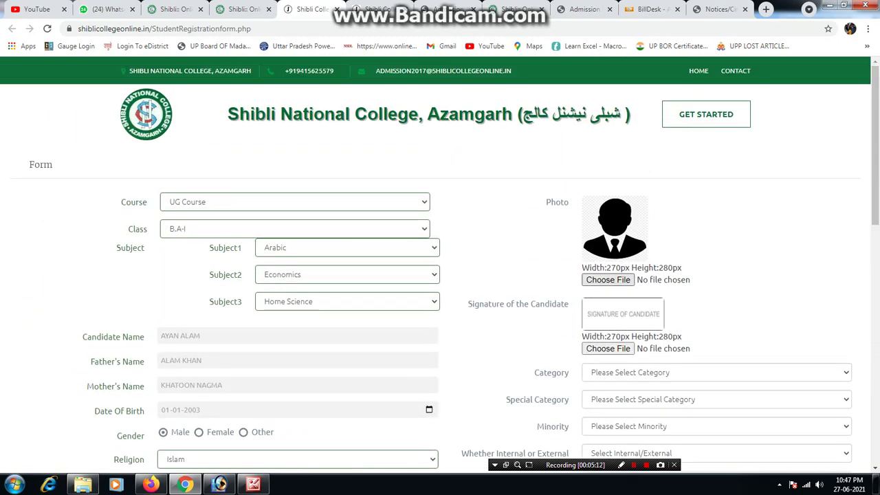
Attach ritik foto.jpg as the candidate photo and select the same image for the signature.
click(607, 279)
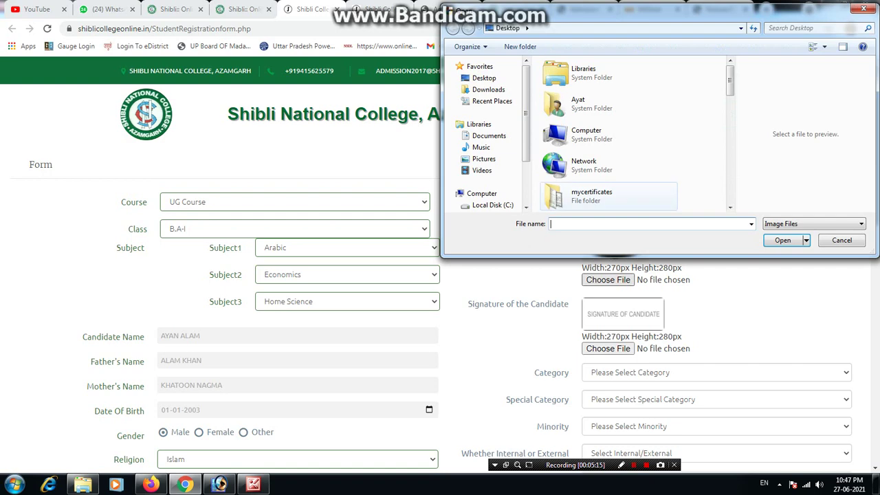
scroll(584, 165, down, 5)
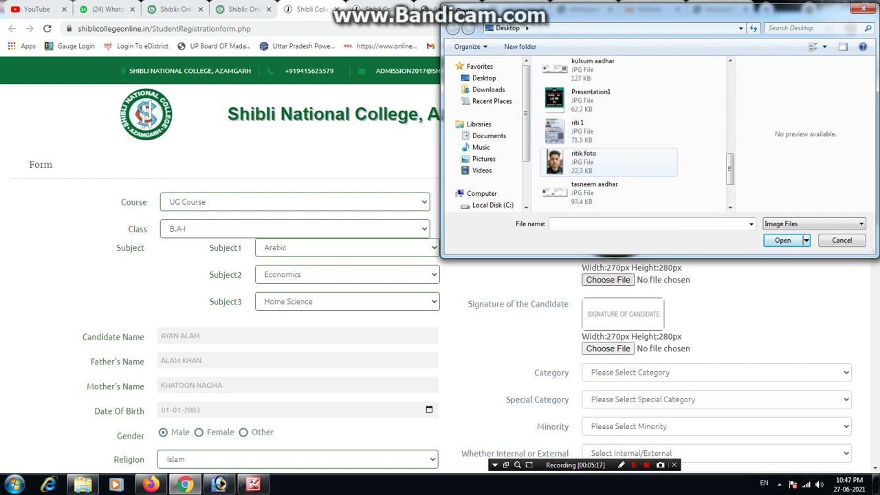
click(584, 162)
key(Return)
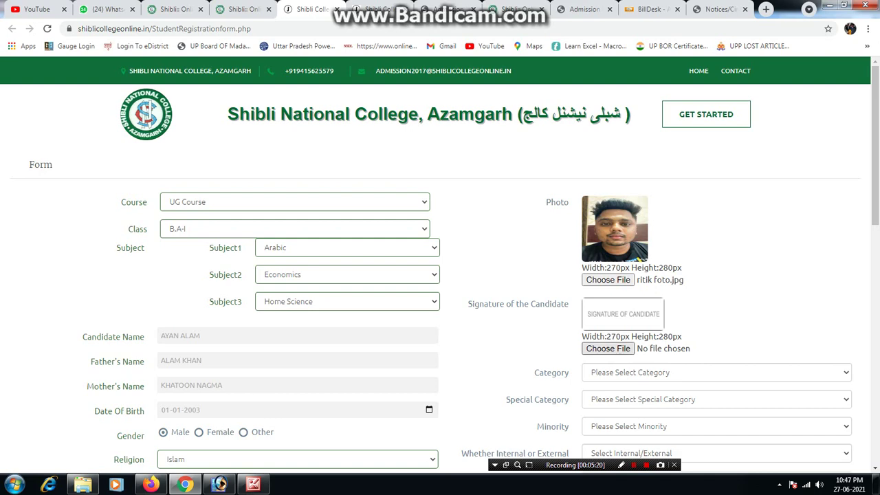
click(608, 348)
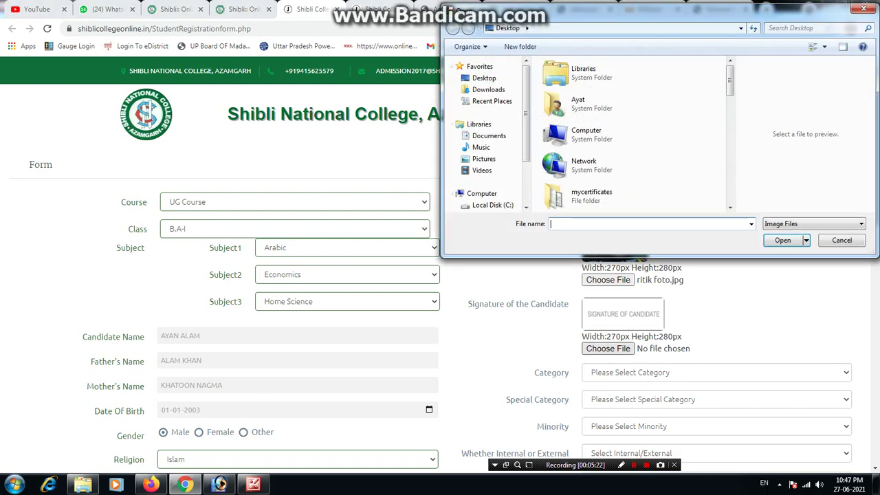
scroll(608, 165, down, 10)
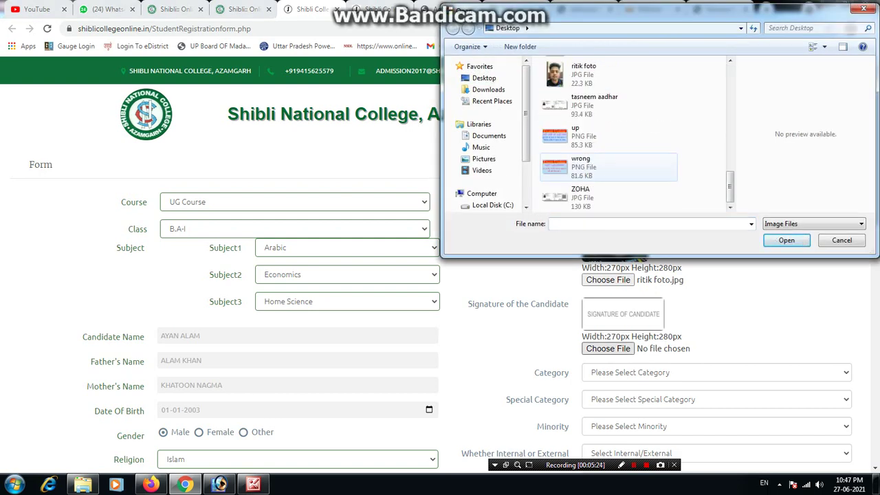
click(583, 74)
Confirm the signature image and move to page 4 of the admission notice PDF.
click(786, 240)
key(ctrl+Tab)
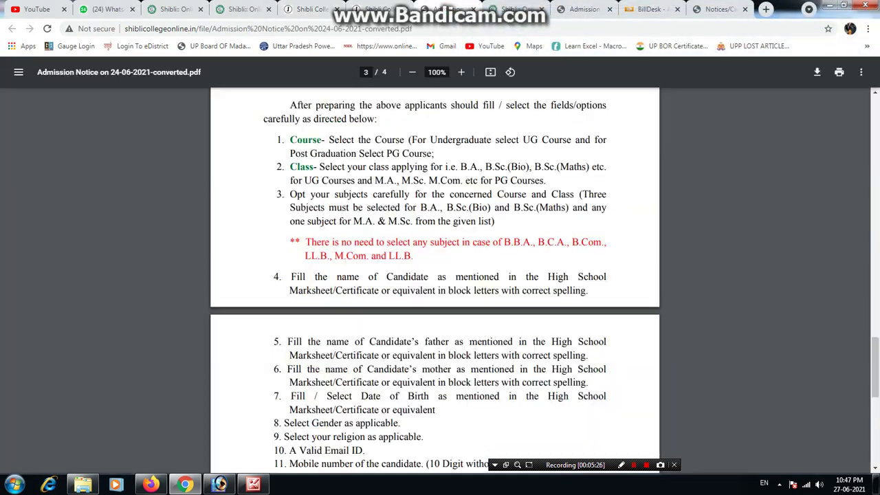
scroll(440, 275, down, 6)
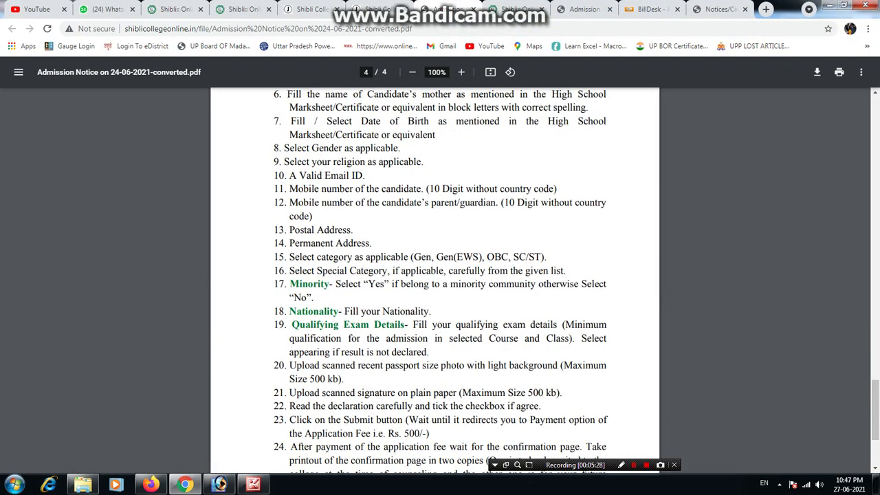
Highlight the instructions in items 21 and 22, then return to the registration form.
drag(560, 282, 390, 282)
click(532, 297)
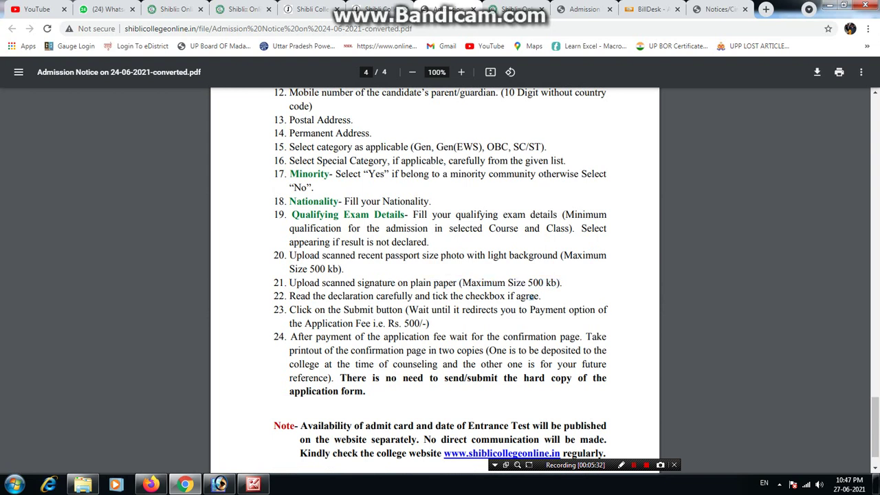
drag(327, 283, 274, 283)
drag(522, 296, 469, 296)
key(ctrl+shift+Tab)
key(ctrl+shift+Tab)
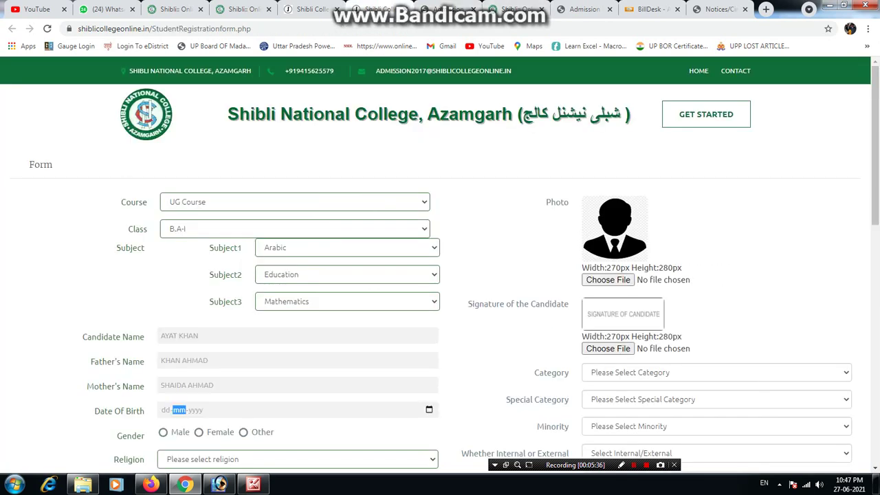
key(ctrl+shift+Tab)
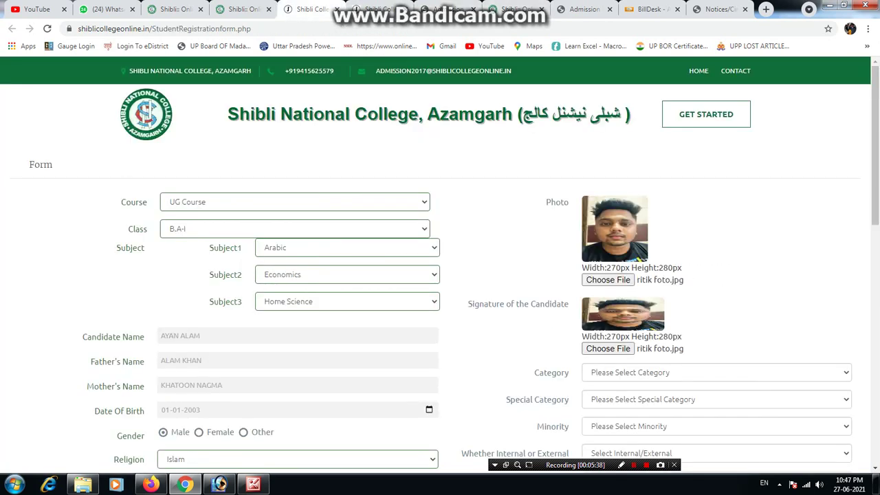
Set the candidate's Category to GEN.
scroll(715, 207, down, 3)
click(714, 207)
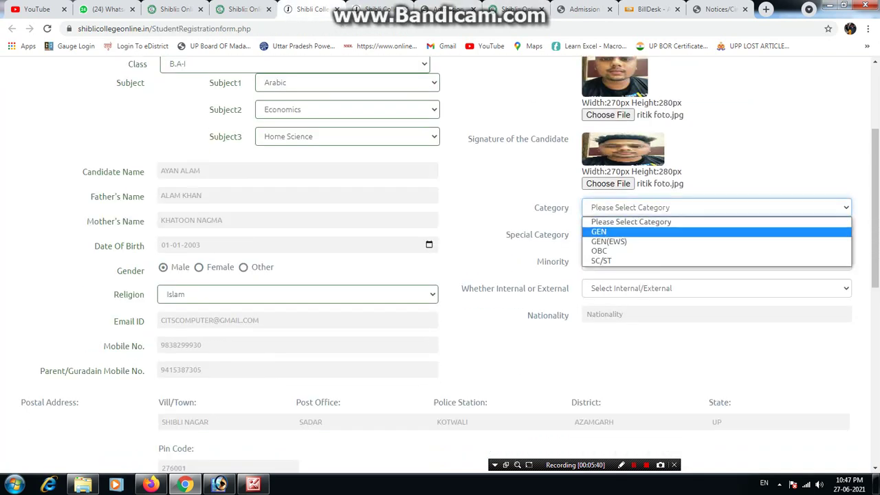
key(Down)
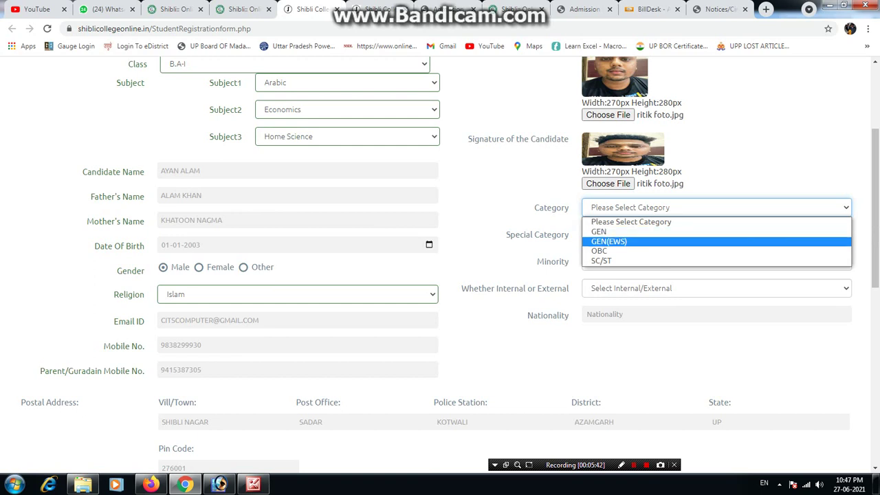
key(Down)
key(Up)
key(Up)
key(Return)
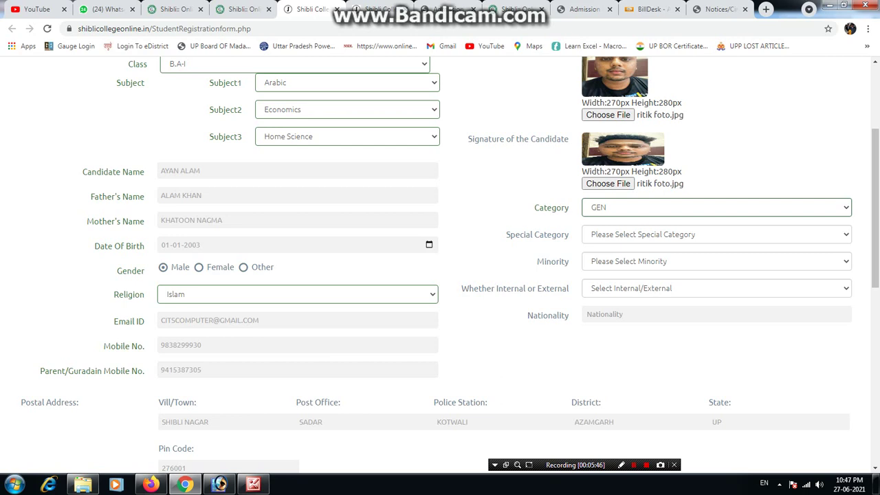
Choose Not Applicable in the Special Category dropdown.
key(Tab)
key(alt+Down)
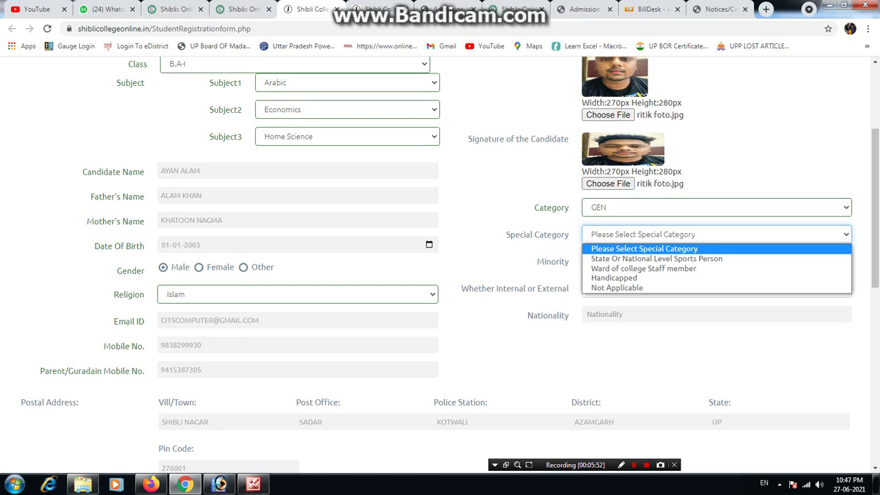
key(Down)
key(Down)
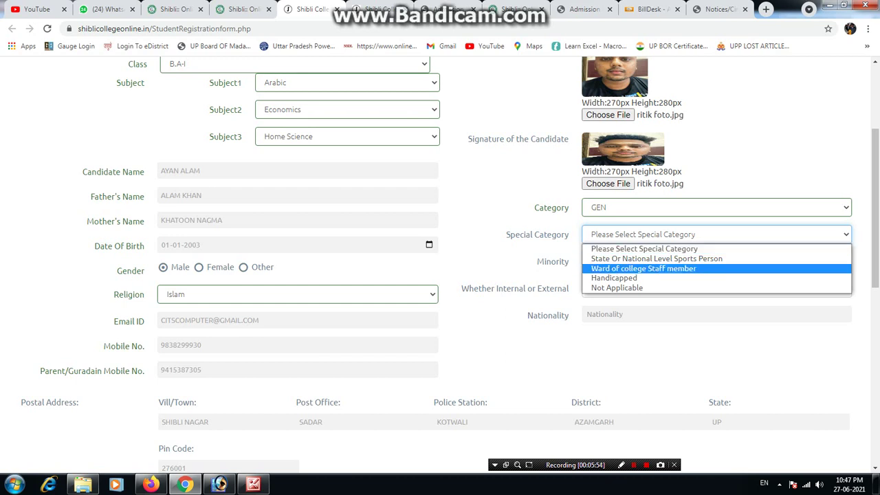
key(Up)
key(Down)
key(Down)
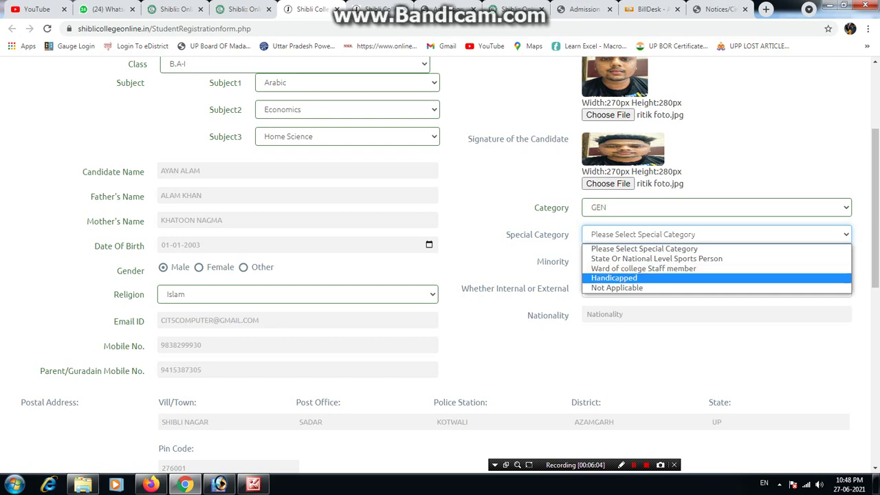
key(Down)
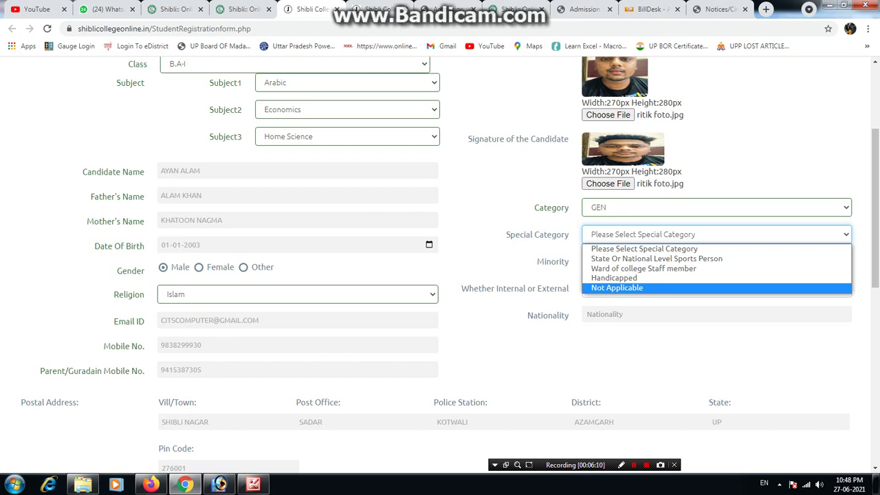
key(Return)
Set the Minority field to Yes.
key(Tab)
key(alt+Down)
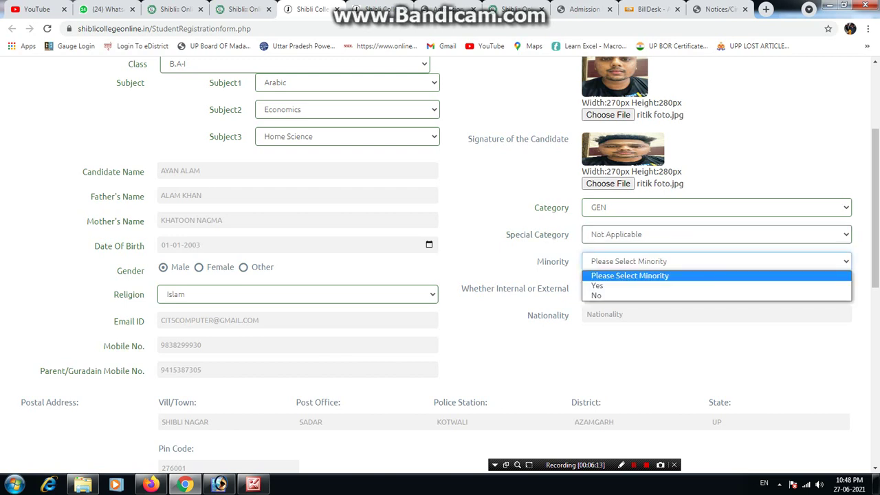
key(Down)
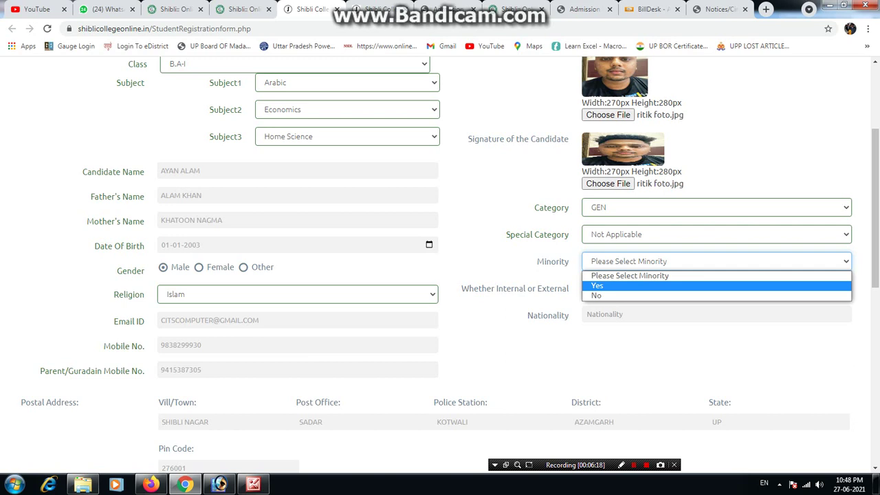
key(Return)
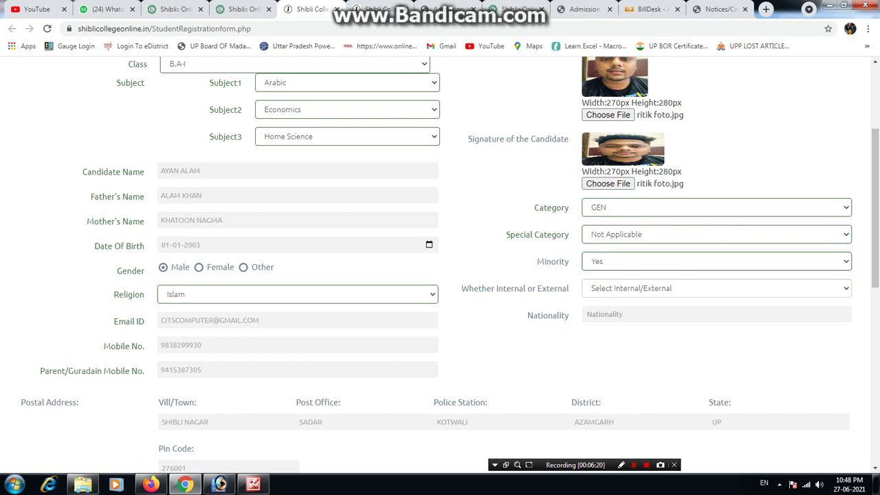
key(alt+Down)
key(Up)
key(Down)
key(Return)
Mark the candidate as Internal in the Whether Internal or External field.
key(Tab)
key(alt+Down)
key(Down)
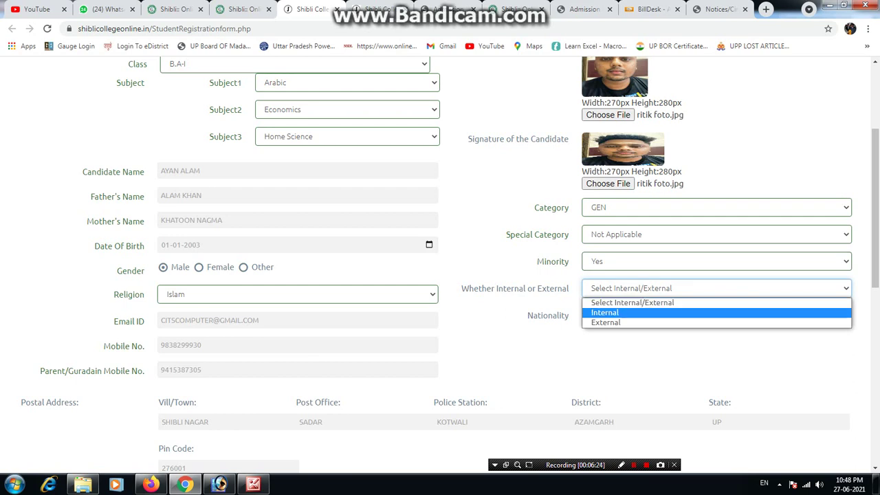
key(Return)
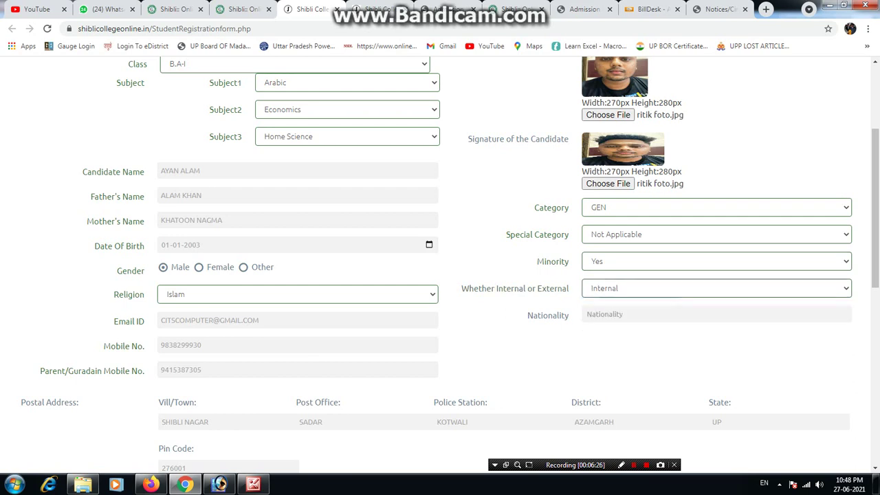
key(Tab)
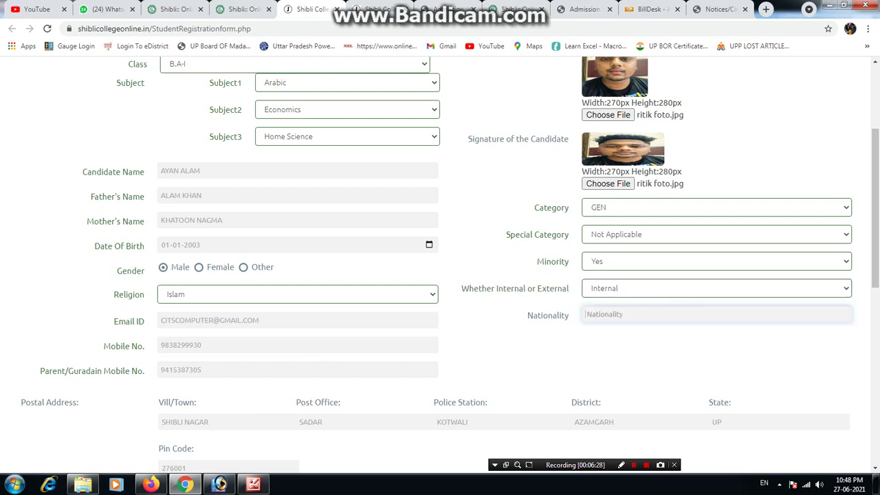
Enter INDIAN as nationality, agree to the declaration and submit the form.
text(INDIAN)
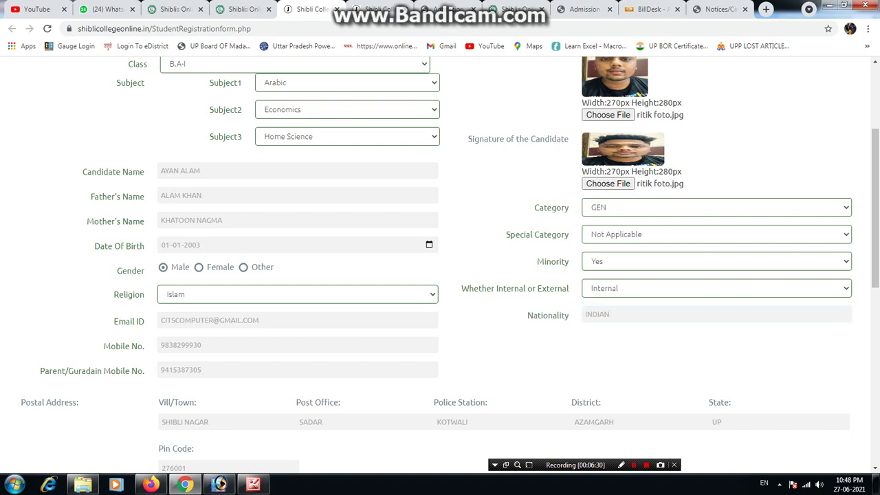
scroll(439, 261, down, 7)
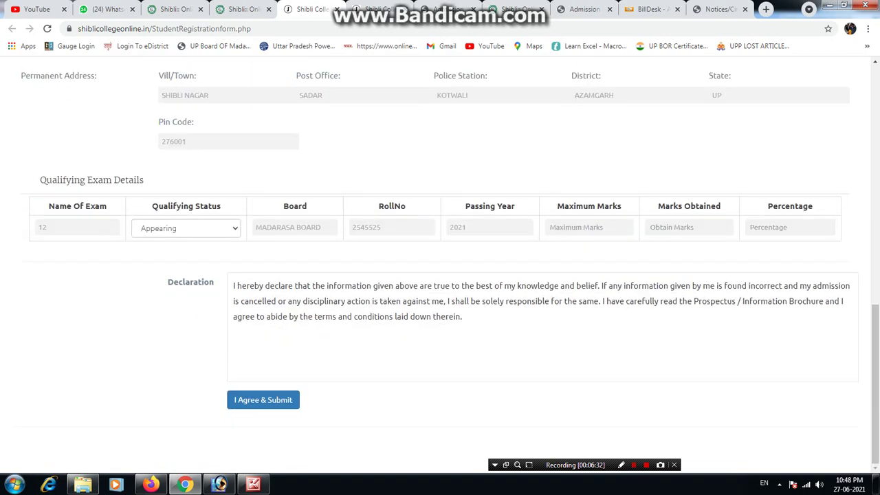
click(263, 399)
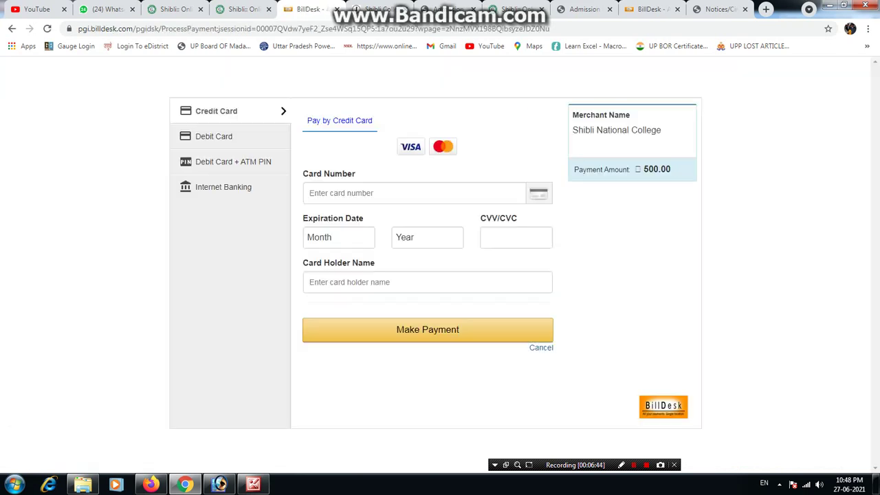
Pick Debit Card as the BillDesk payment method, then return to the registration form tab.
click(214, 136)
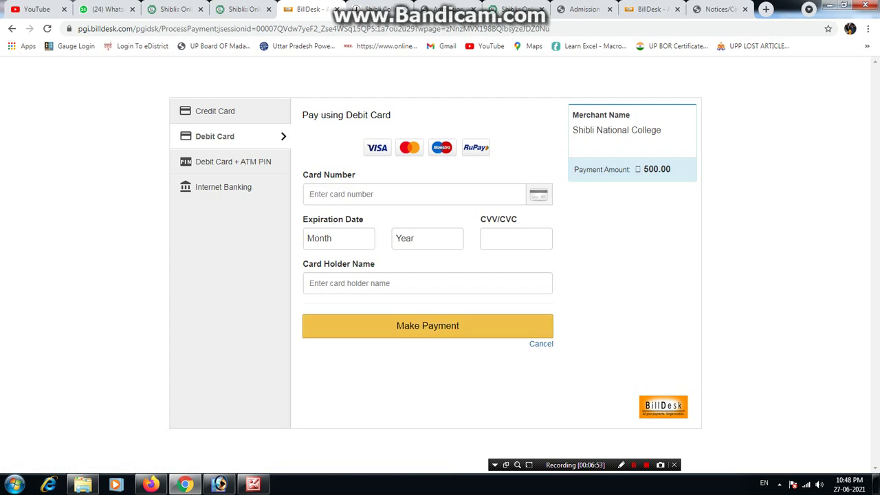
key(ctrl+Tab)
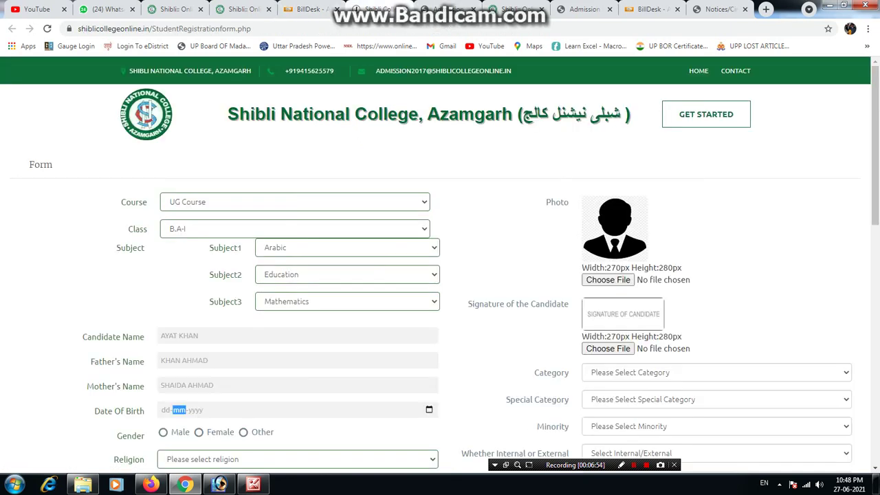
Go from the registration form to the college website's Contact Us page.
scroll(440, 274, down, 6)
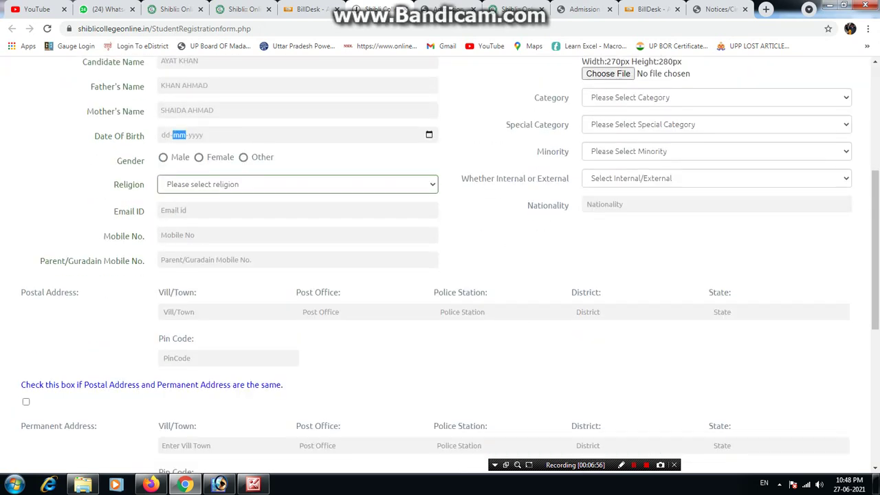
scroll(440, 275, up, 3)
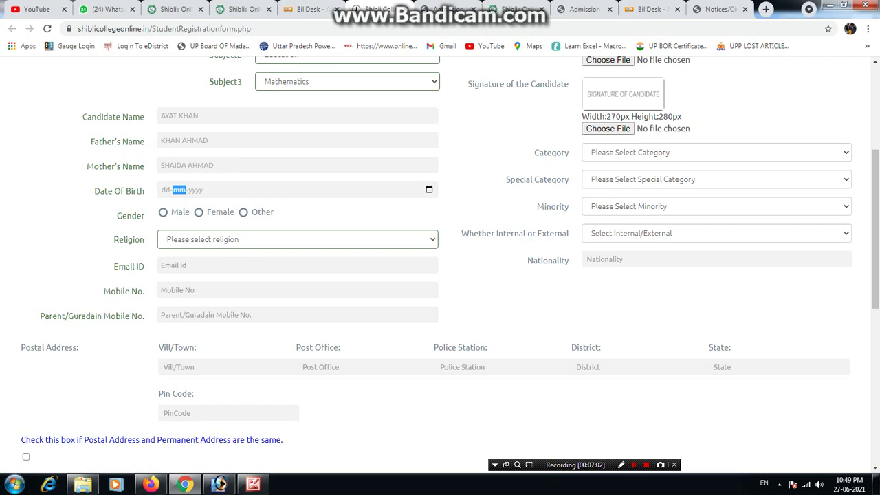
scroll(440, 275, up, 3)
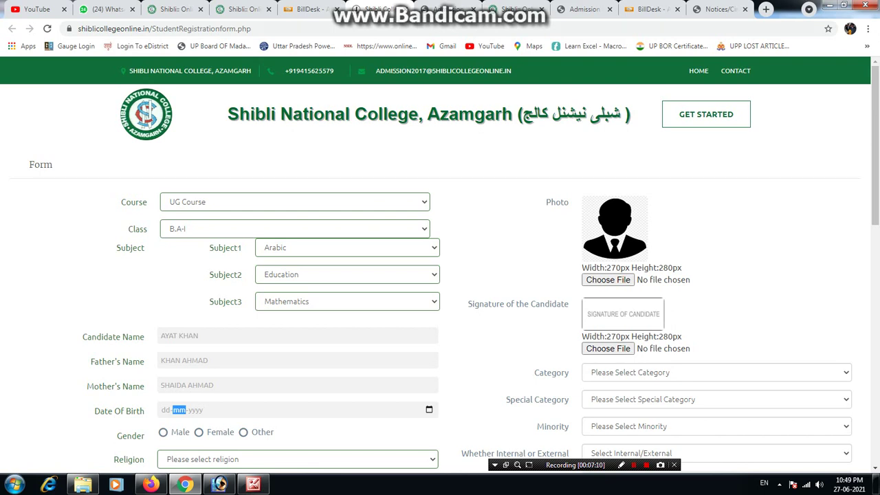
click(517, 9)
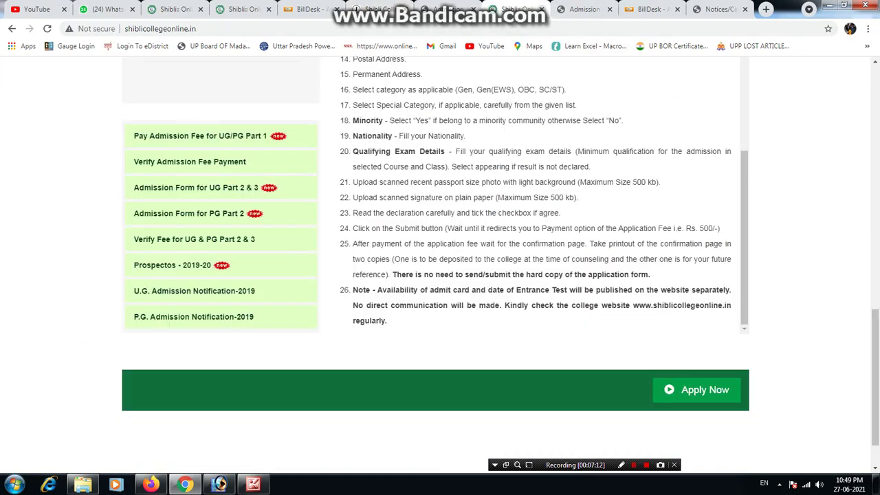
scroll(440, 261, up, 12)
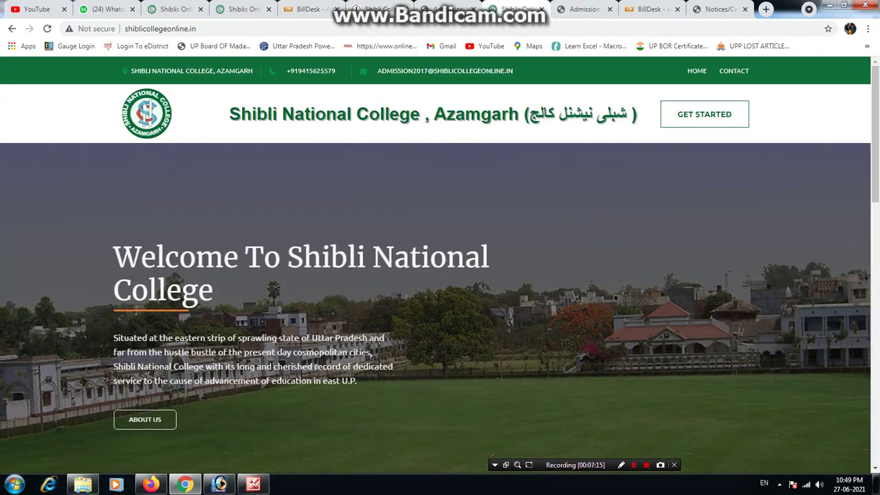
click(733, 71)
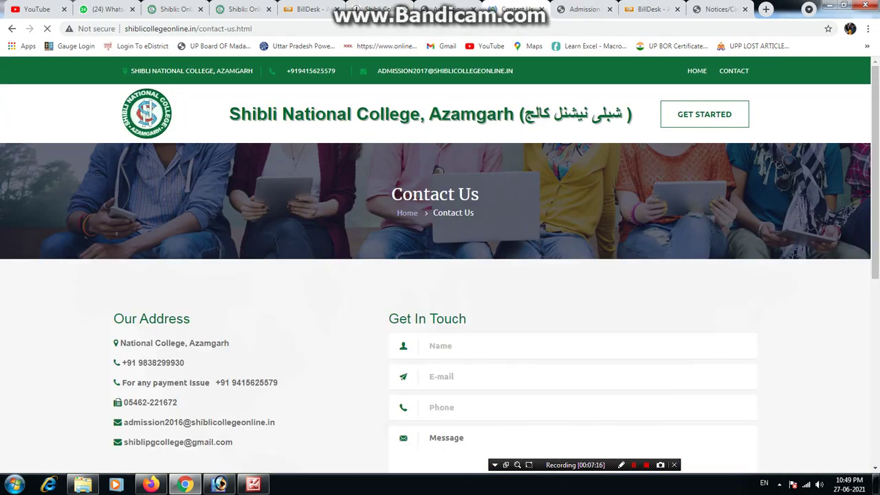
Select the college phone number, then open the first notice PDF on the university's Notices/Circular page.
drag(184, 363, 120, 362)
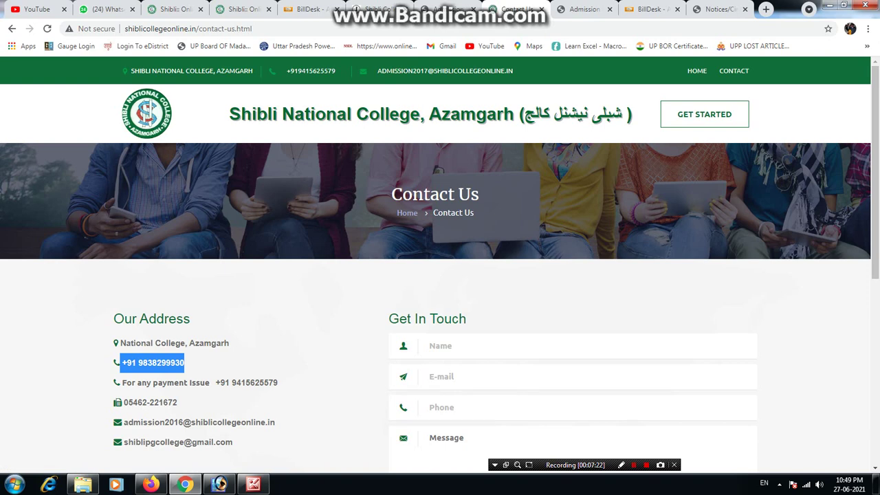
scroll(440, 262, down, 3)
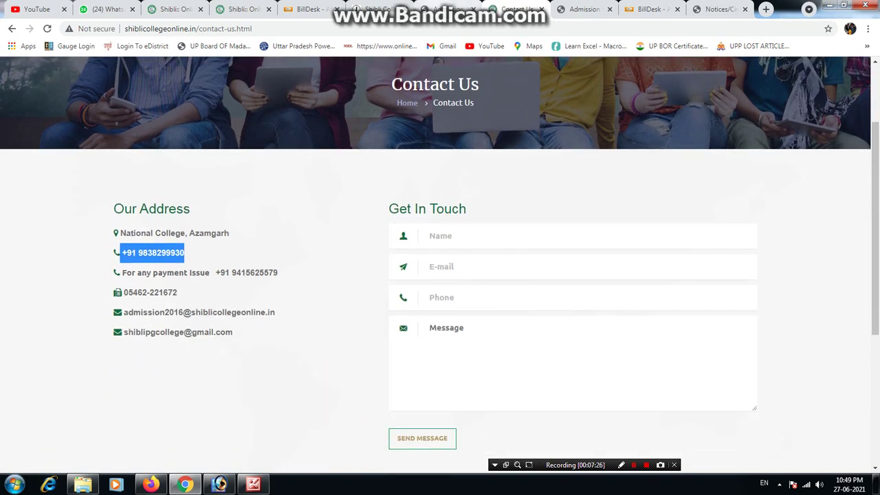
key(ctrl+shift+Tab)
scroll(434, 275, up, 20)
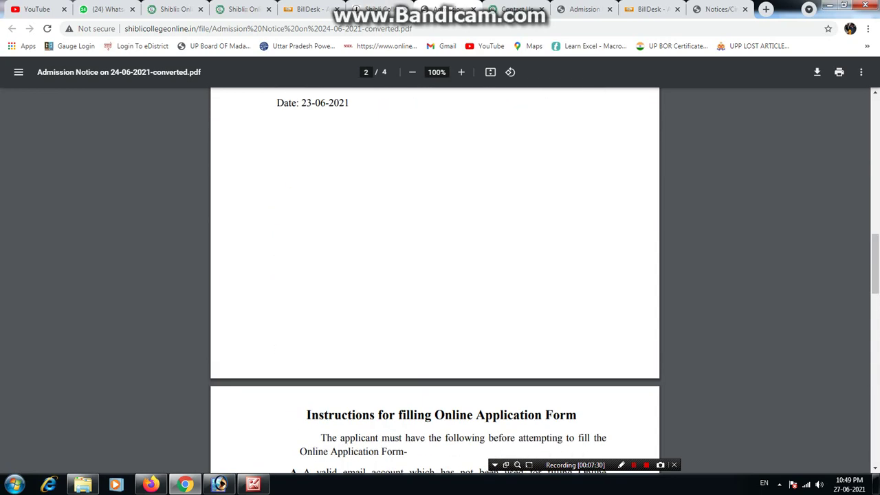
key(ctrl+9)
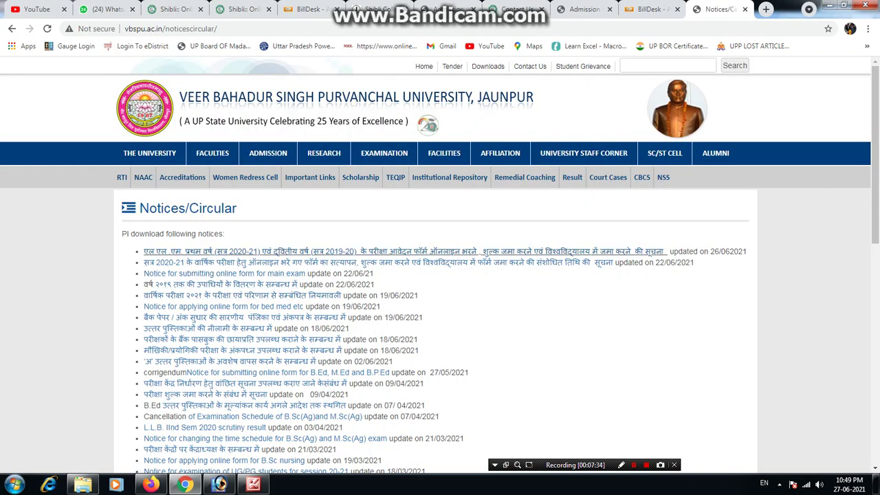
click(578, 251)
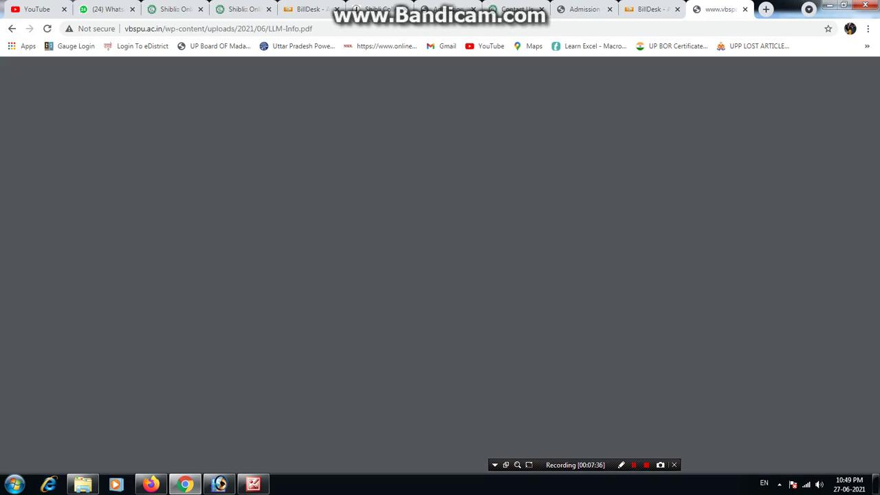